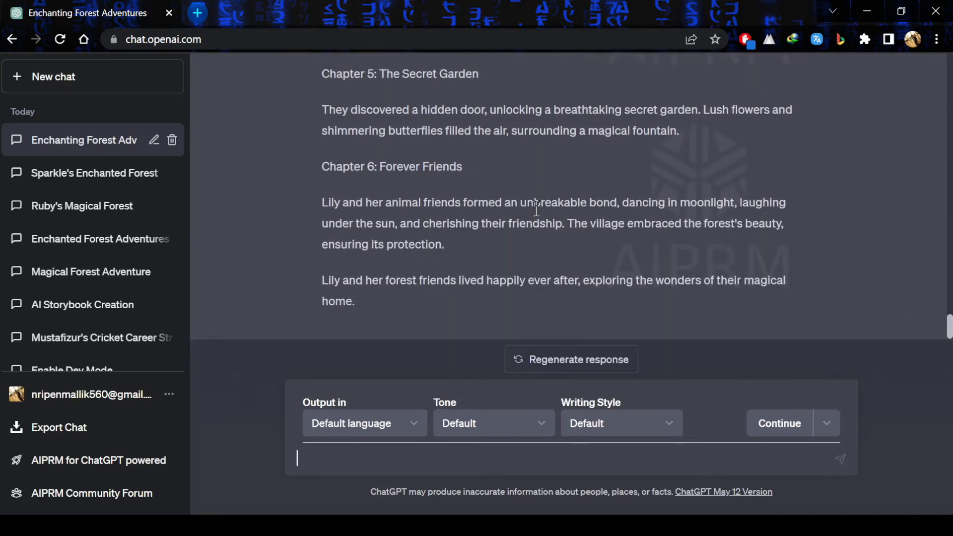
# Open app.leonardo.ai in a new browser tab and go to its AI Image Generation tool.
pyautogui.scroll(10, 536, 208)
pyautogui.click(197, 13)
pyautogui.write('app.leonardo.ai')
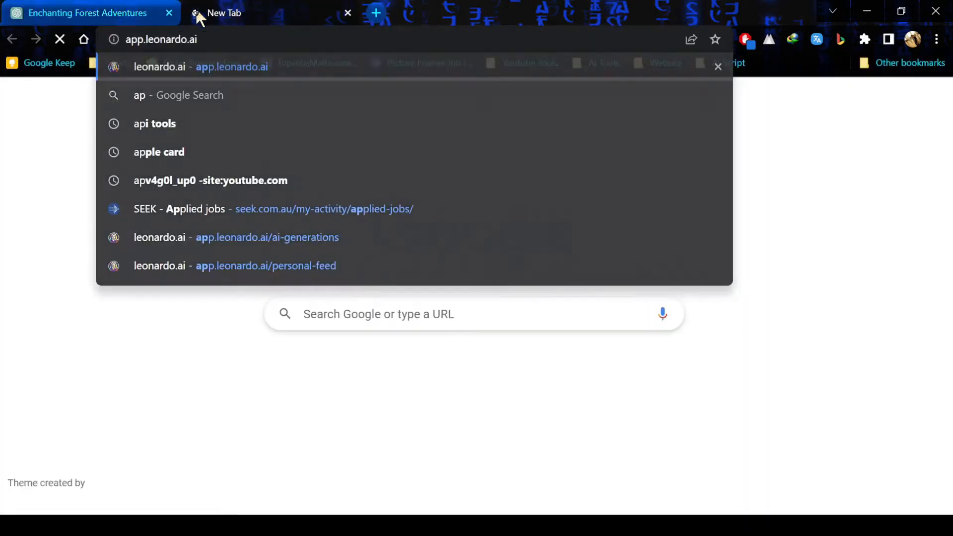
pyautogui.press('Return')
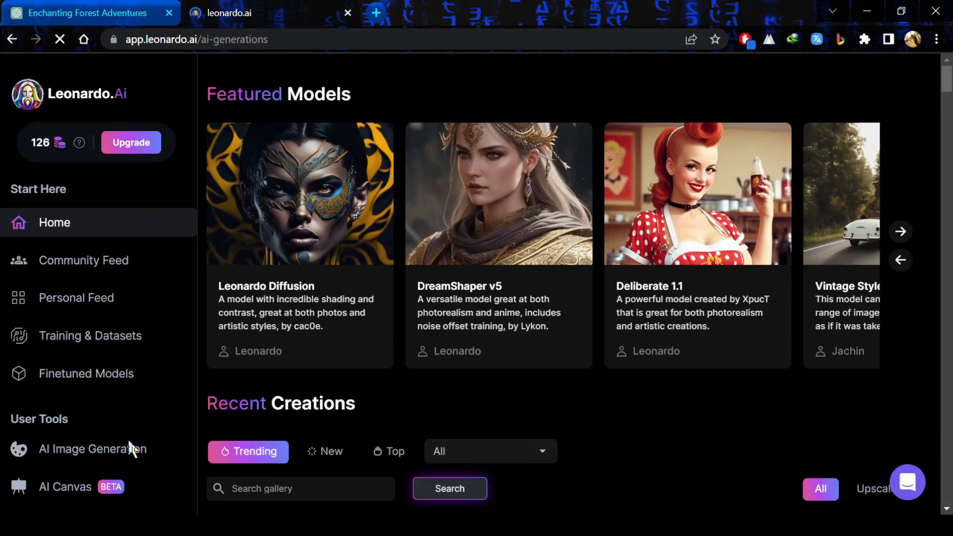
pyautogui.click(119, 453)
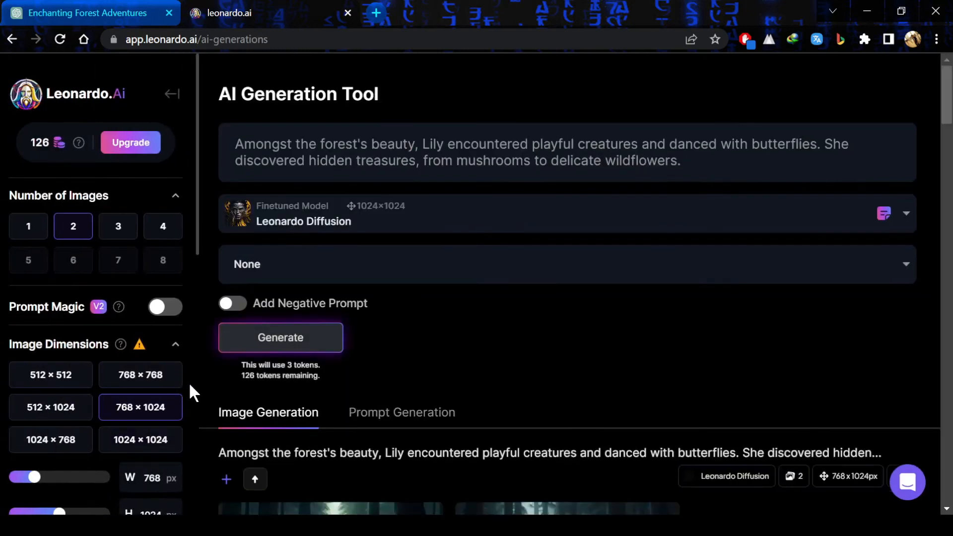
# Replace the prompt with "In a village near a dense forest, lived a cheerful girl named Lily." and generate the images.
pyautogui.moveTo(721, 159); pyautogui.dragTo(217, 144)
pyautogui.write('In a village near a dense forest, lived a cheerful girl named Lily.')
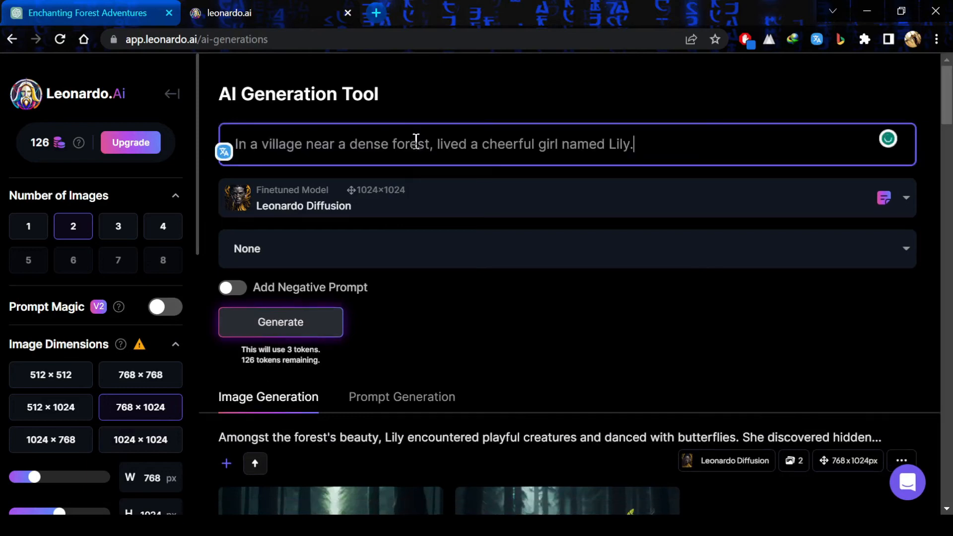
pyautogui.click(275, 330)
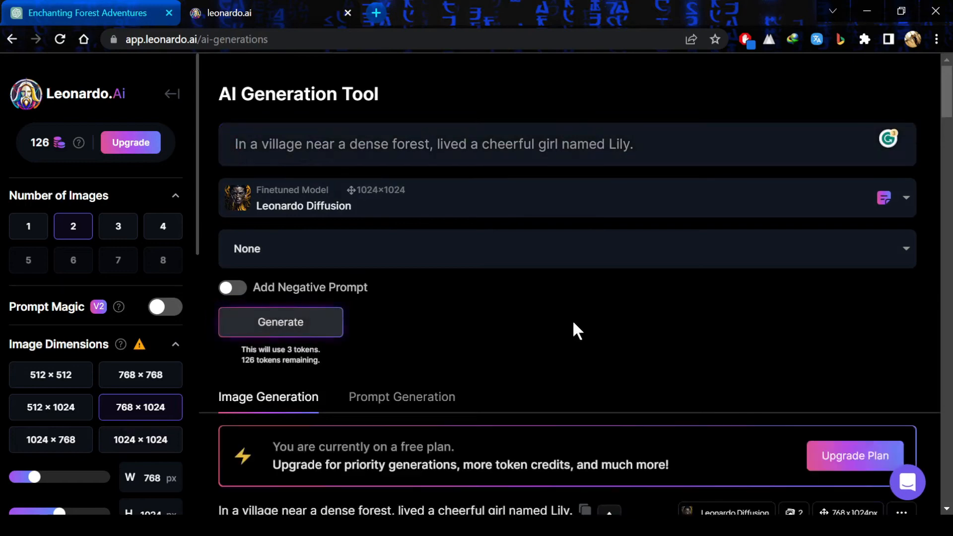
# Download the generated image of the girl in a green dress standing in the forest.
pyautogui.scroll(-6, 575, 318)
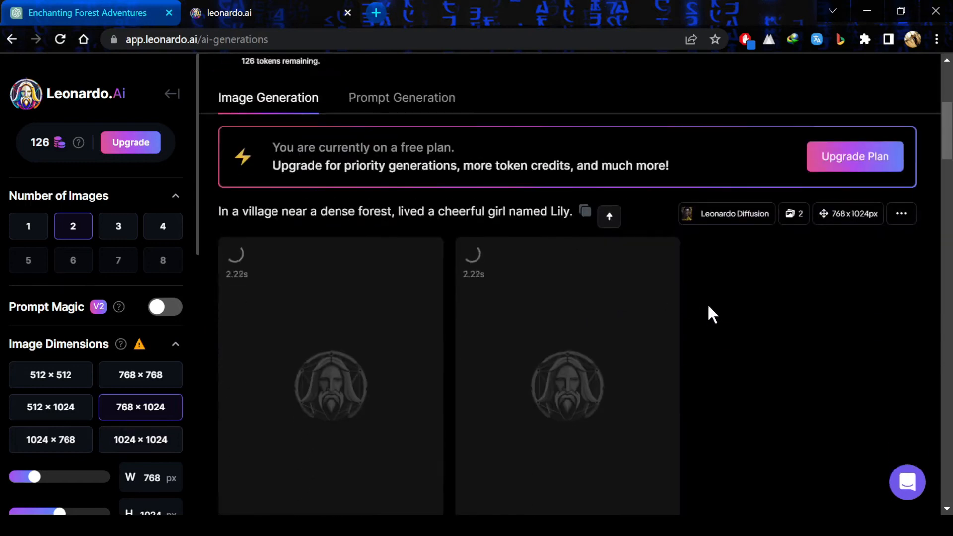
pyautogui.scroll(-3, 707, 305)
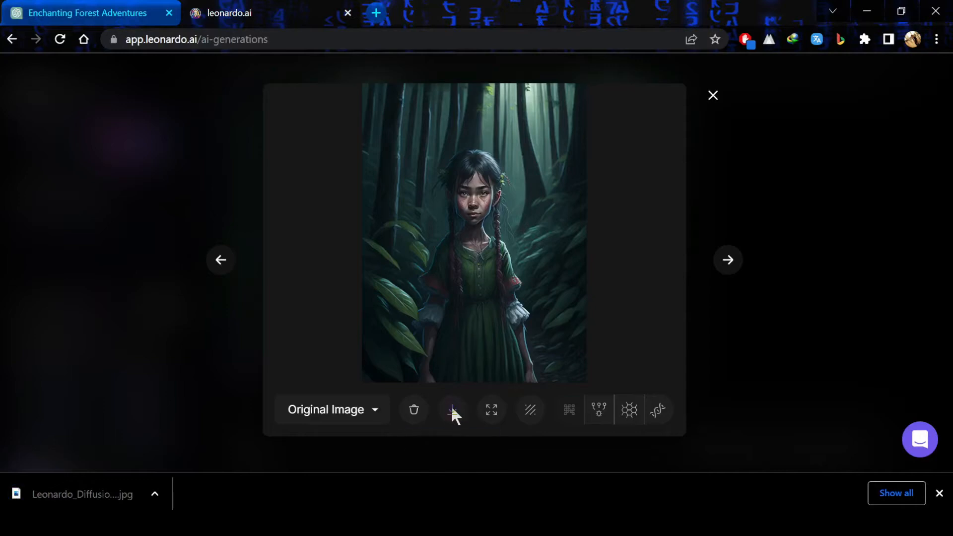
pyautogui.click(452, 410)
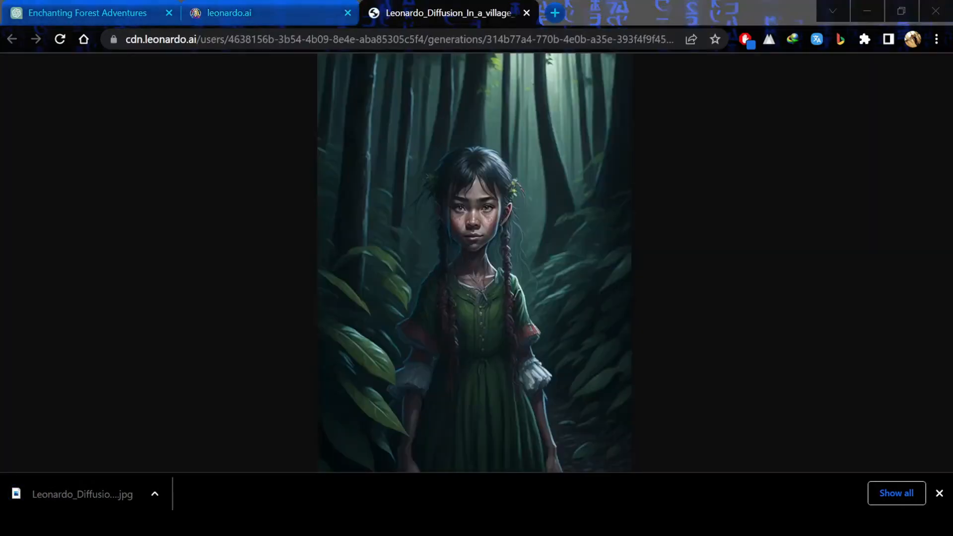
pyautogui.click(623, 478)
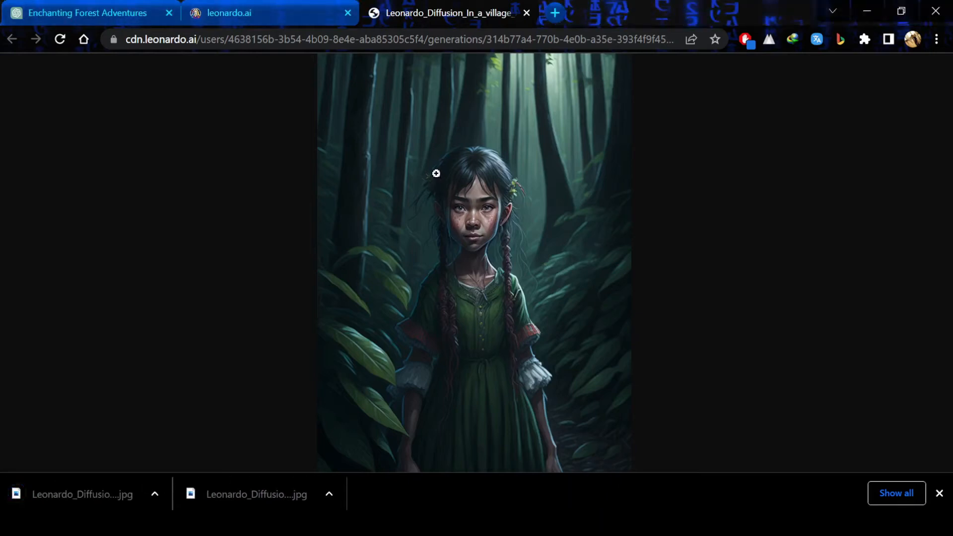
# Take Chapter 1's second sentence from the ChatGPT story, starting "One sunny morning, she followed a peculiar butterfly", and generate images from it in Leonardo.
pyautogui.click(113, 17)
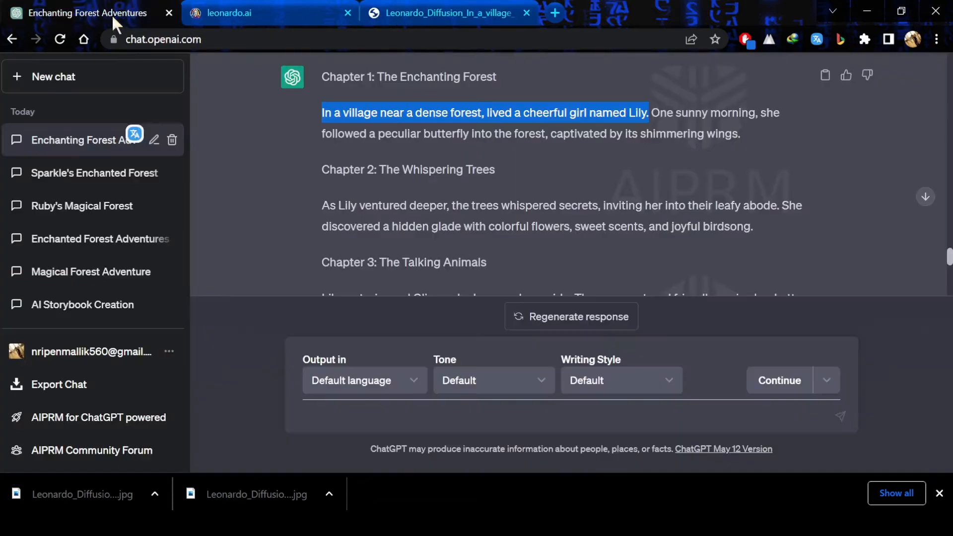
pyautogui.click(666, 112)
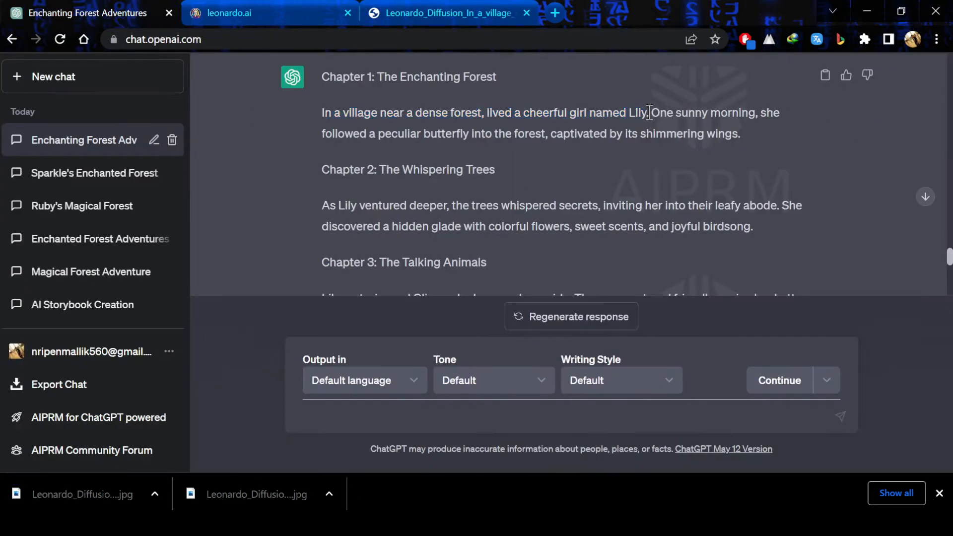
pyautogui.moveTo(653, 112); pyautogui.dragTo(726, 139)
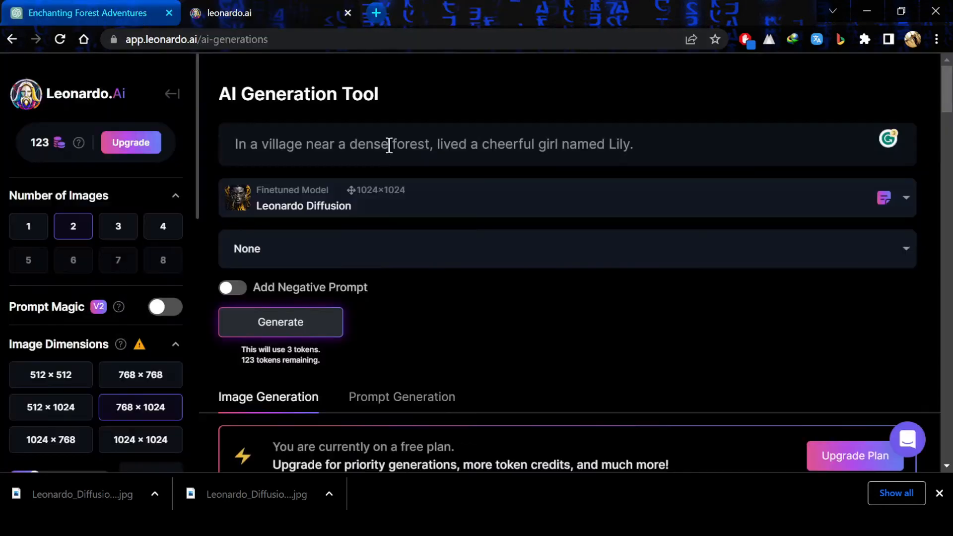
pyautogui.moveTo(713, 146); pyautogui.dragTo(260, 145)
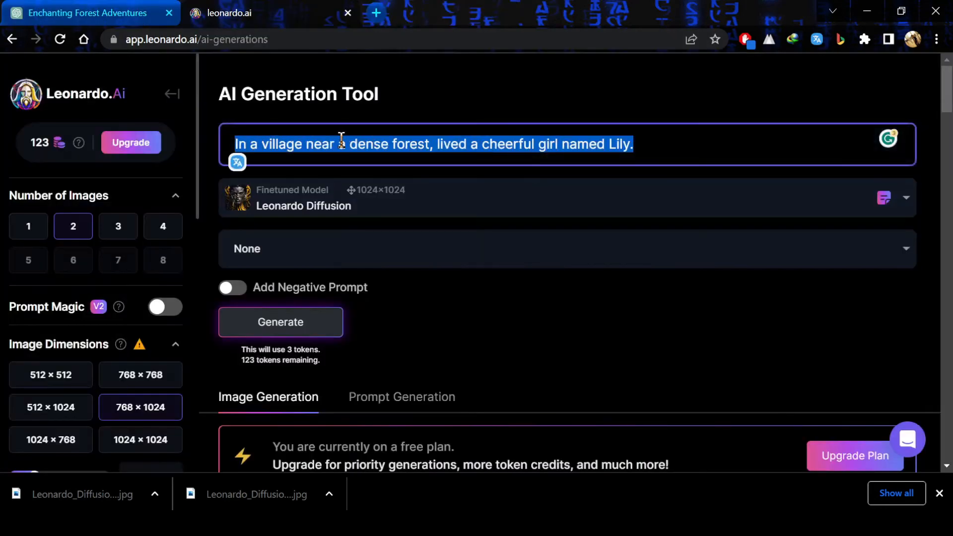
pyautogui.write('One sunny morning, she followed a peculiar butterfly into the forest, captivated by its shimmering wings.')
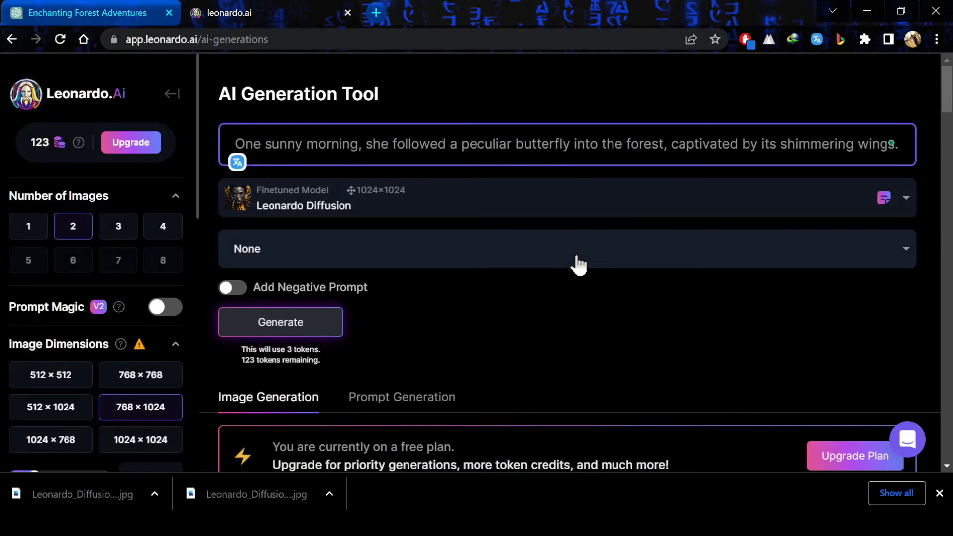
pyautogui.press('Return')
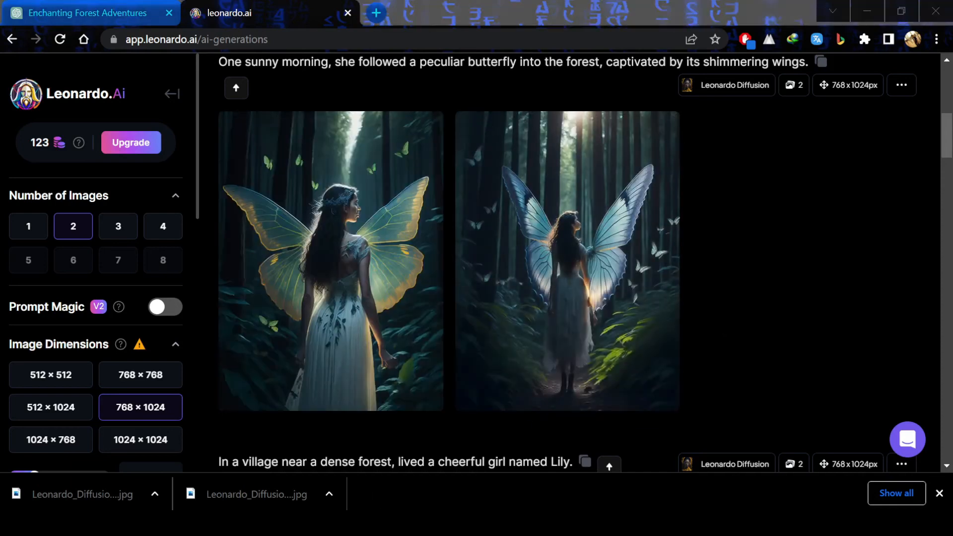
# Change "she" to "a girl" in the butterfly prompt and generate the images again.
pyautogui.scroll(10, 371, 144)
pyautogui.doubleClick(372, 145)
pyautogui.write('a')
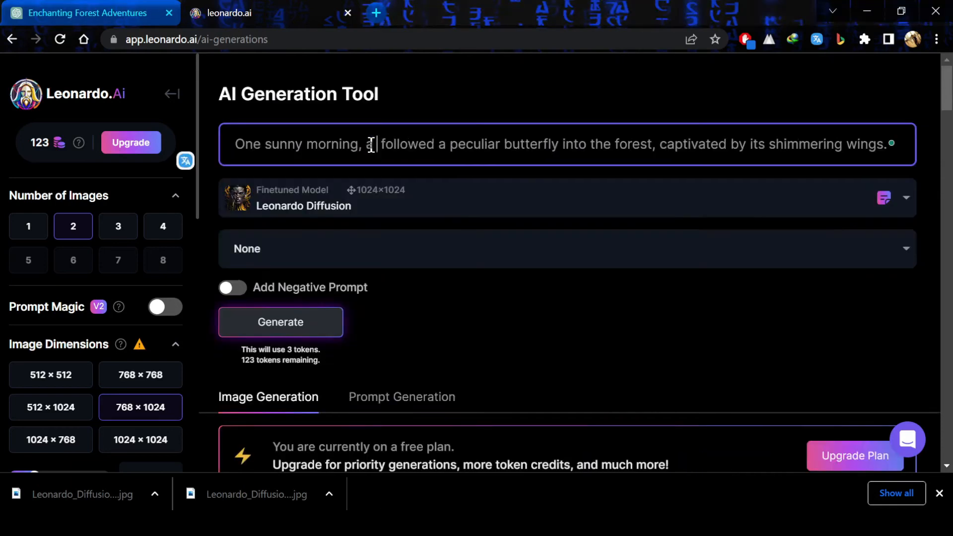
pyautogui.write(' girl')
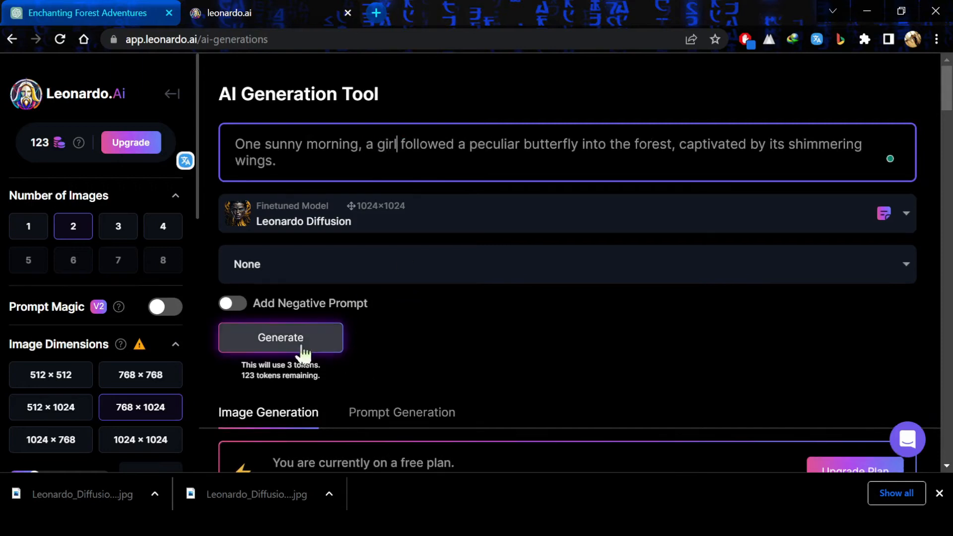
pyautogui.click(295, 340)
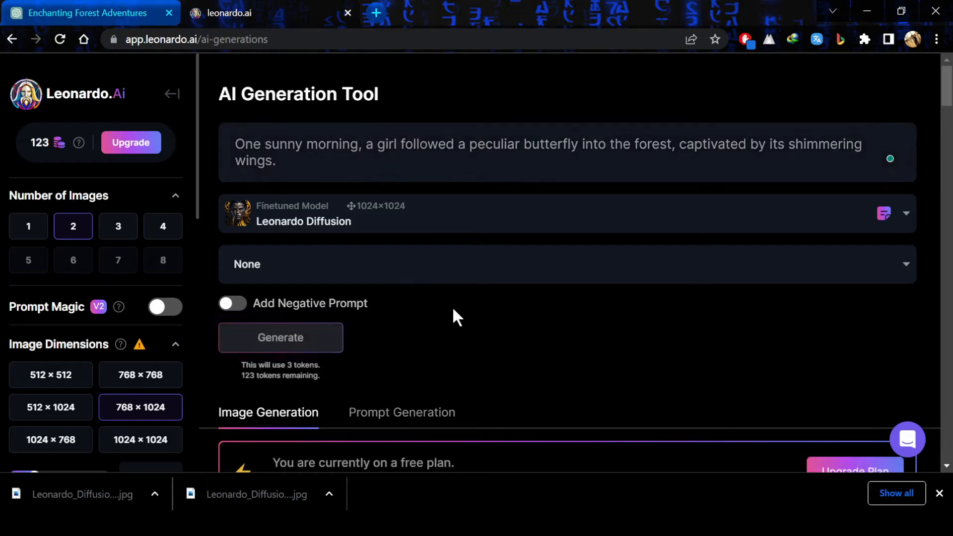
# Download the new image of the winged girl facing forward and close its tab.
pyautogui.scroll(-10, 453, 315)
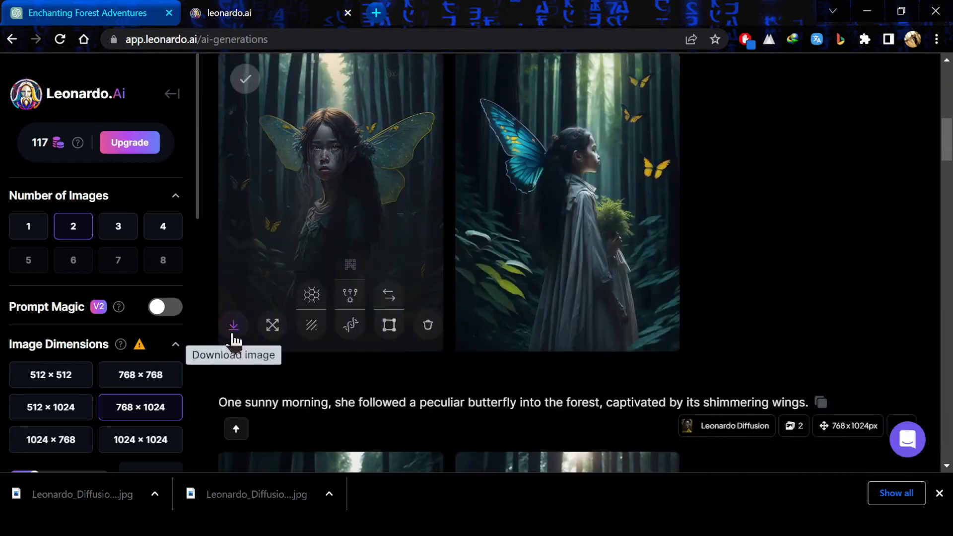
pyautogui.click(234, 325)
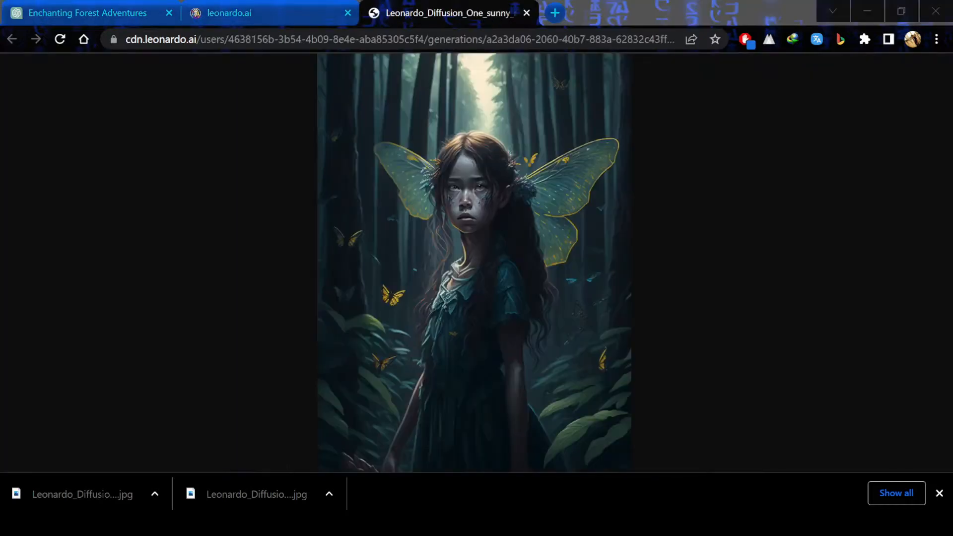
pyautogui.click(526, 14)
# Copy the Chapter 2 paragraph, starting "As Lily ventured deeper", from ChatGPT and generate images from it in Leonardo.
pyautogui.click(64, 14)
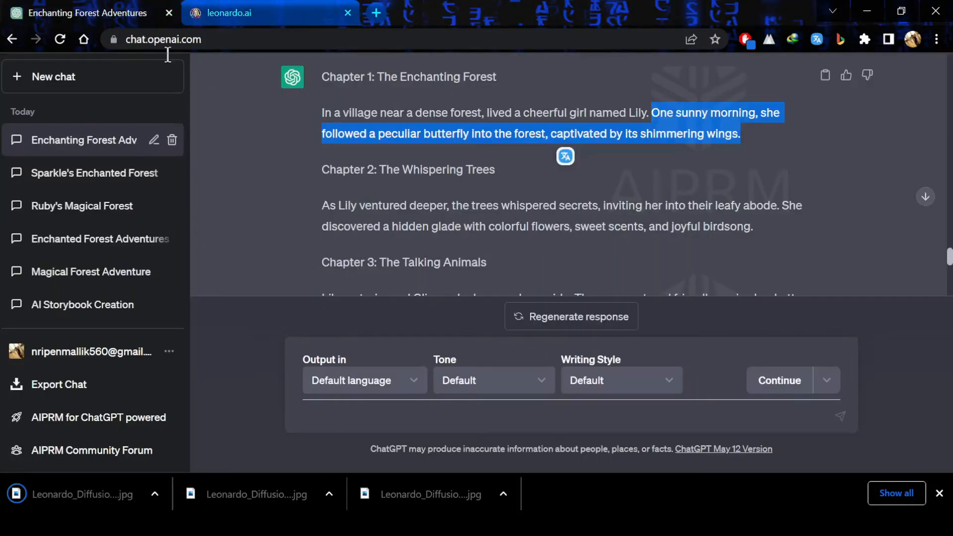
pyautogui.moveTo(323, 206); pyautogui.dragTo(760, 230)
pyautogui.hotkey('ctrl', 'c')
pyautogui.click(293, 20)
pyautogui.scroll(10, 397, 153)
pyautogui.click(403, 157)
pyautogui.hotkey('ctrl', 'a')
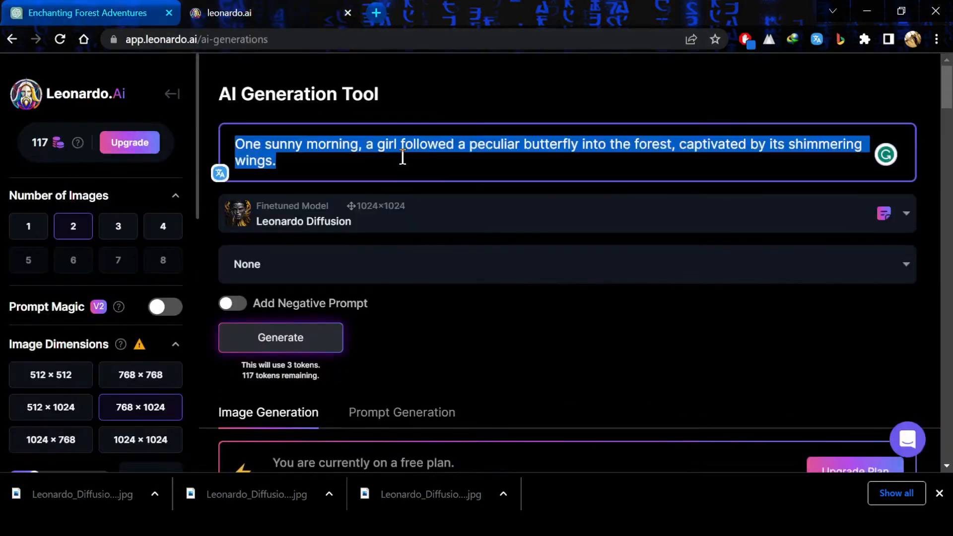
pyautogui.hotkey('ctrl', 'v')
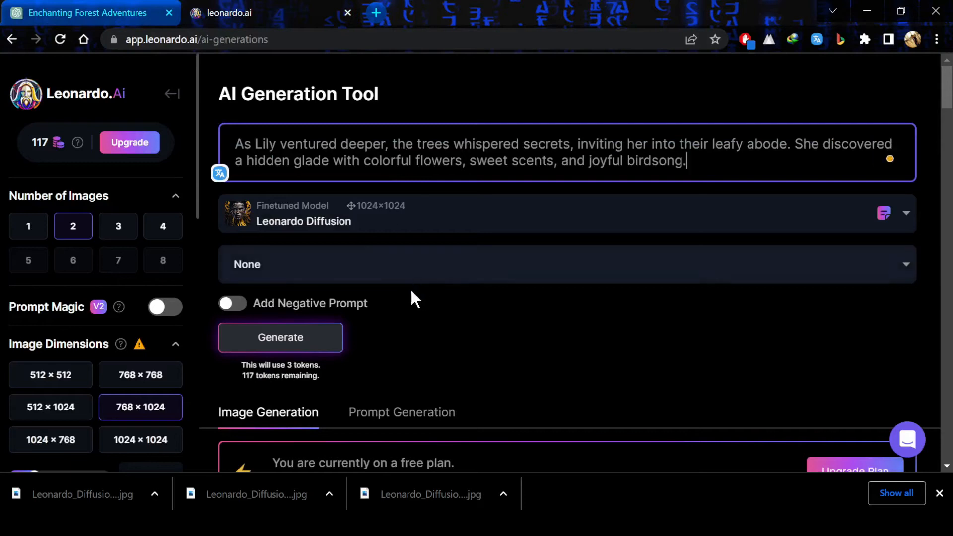
pyautogui.click(268, 342)
# Download the image of the girl in profile among flowers and close its tab.
pyautogui.scroll(-9, 520, 274)
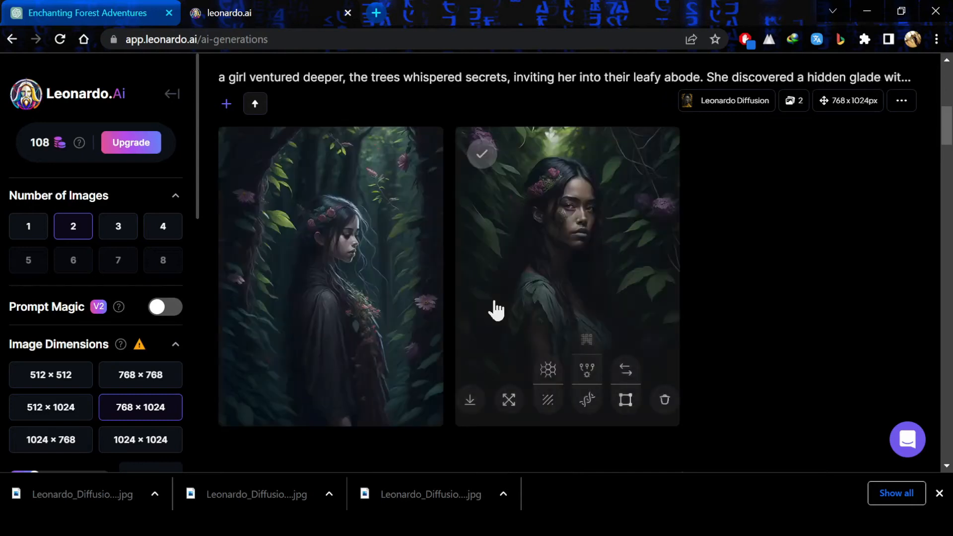
pyautogui.click(351, 295)
pyautogui.click(453, 411)
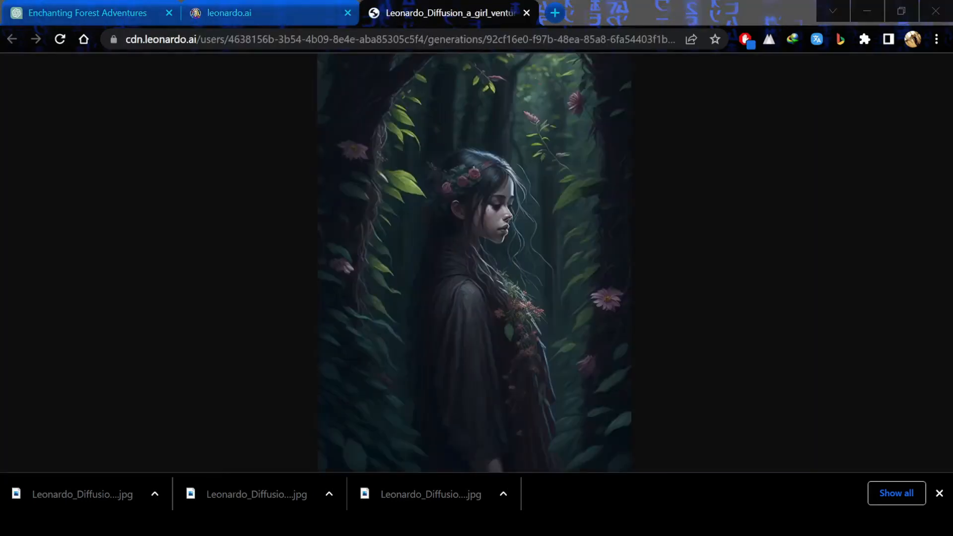
pyautogui.hotkey('ctrl', 'w')
# Copy the Chapter 3 paragraph, starting "Lily met wise owl Oliver", from ChatGPT and generate images from it in Leonardo.
pyautogui.click(87, 13)
pyautogui.moveTo(321, 149); pyautogui.dragTo(772, 172)
pyautogui.hotkey('ctrl', 'c')
pyautogui.click(248, 13)
pyautogui.scroll(6, 311, 108)
pyautogui.click(397, 149)
pyautogui.hotkey('ctrl', 'v')
pyautogui.scroll(-1, 429, 258)
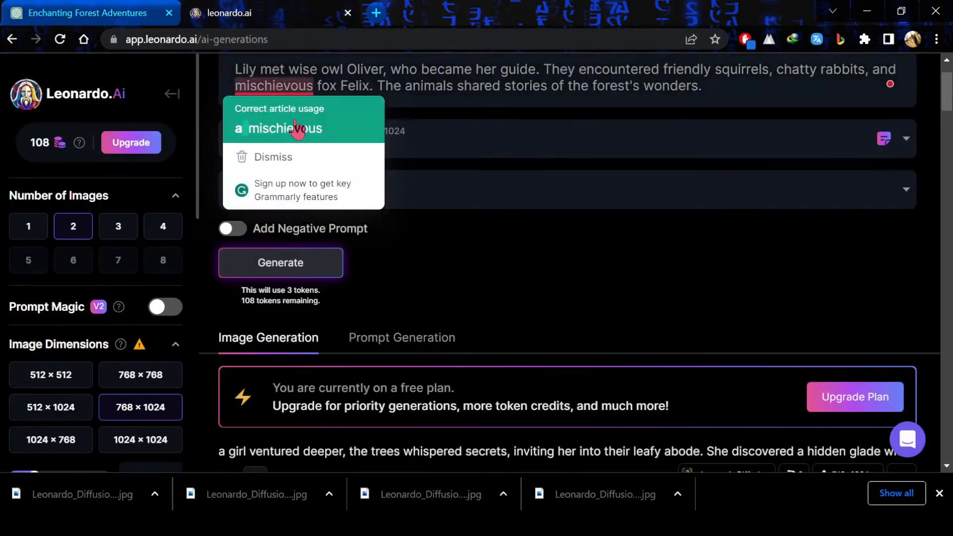
pyautogui.click(281, 262)
pyautogui.scroll(-5, 445, 257)
pyautogui.scroll(3, 444, 258)
# Rework the talking-animals prompt using ChatGPT text and the words "a girl, a", and generate images from it.
pyautogui.click(87, 13)
pyautogui.moveTo(674, 149); pyautogui.dragTo(803, 174)
pyautogui.hotkey('ctrl', 'c')
pyautogui.hotkey('ctrl', 'Tab')
pyautogui.click(303, 144)
pyautogui.moveTo(660, 144); pyautogui.dragTo(676, 198)
pyautogui.write('a girl, a')
pyautogui.click(281, 337)
pyautogui.scroll(-4, 496, 289)
# Generate images from the prompt "A girl, a wise owl, a friendly squirrel, a chatty rabbit, and a mischievous fox in forest.".
pyautogui.click(87, 13)
pyautogui.click(248, 12)
pyautogui.scroll(3, 416, 163)
pyautogui.scroll(2, 416, 163)
pyautogui.click(427, 172)
pyautogui.hotkey('ctrl', 'a')
pyautogui.hotkey('ctrl', 'v')
pyautogui.press('Return')
# Download the image of the hooded girl surrounded by forest animals and close its tab.
pyautogui.scroll(-7, 466, 290)
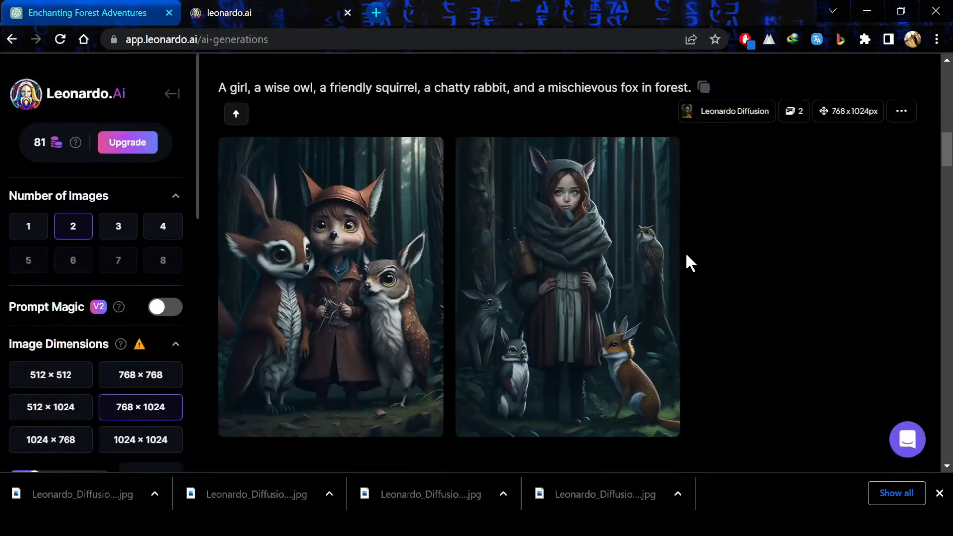
pyautogui.scroll(5, 686, 251)
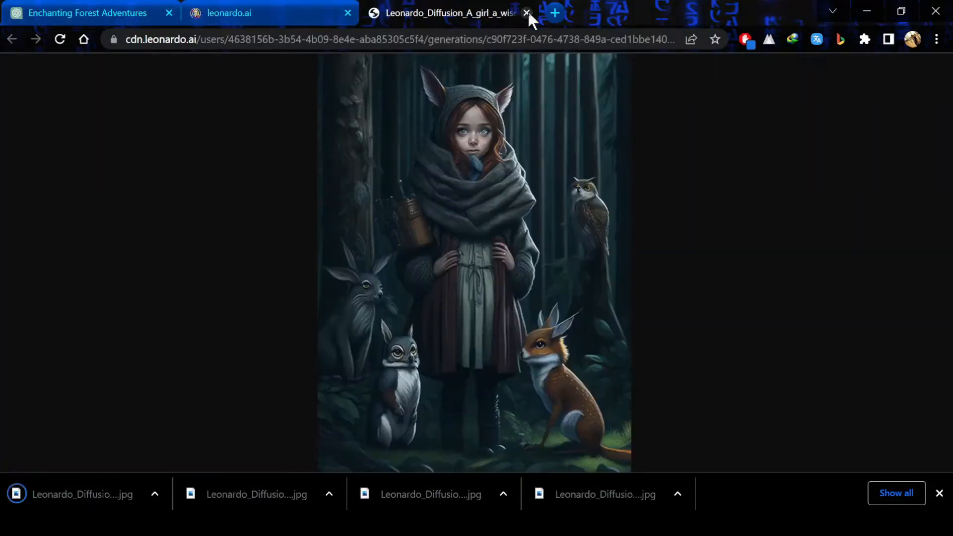
pyautogui.click(527, 13)
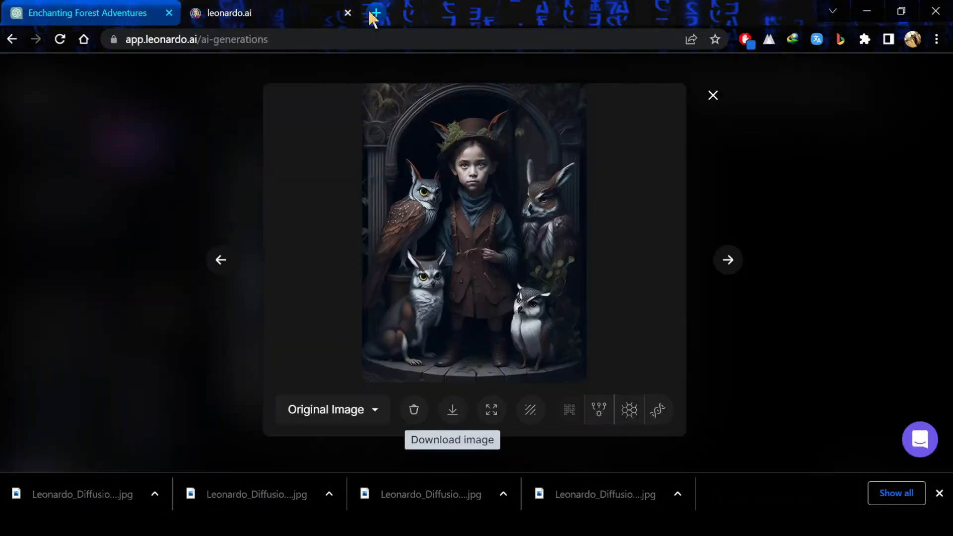
# Open Canva in a new tab and search its templates for children story book.
pyautogui.click(375, 13)
pyautogui.write('ca')
pyautogui.press('Return')
pyautogui.click(436, 208)
pyautogui.write('story bo')
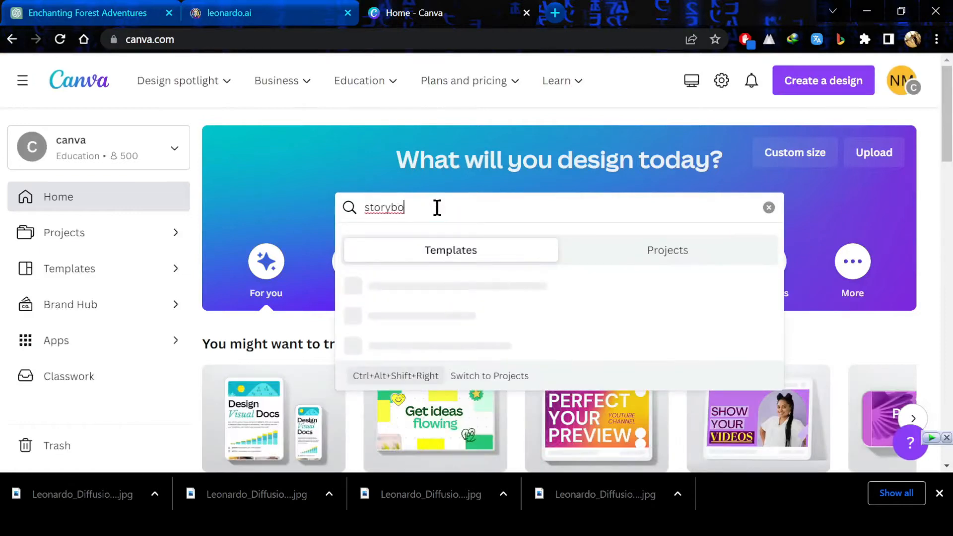
pyautogui.write('ok')
pyautogui.click(430, 285)
# Open the Blue Minimalist Children Book Cover template titled "The Little Dinosaur" for editing.
pyautogui.scroll(-5, 493, 339)
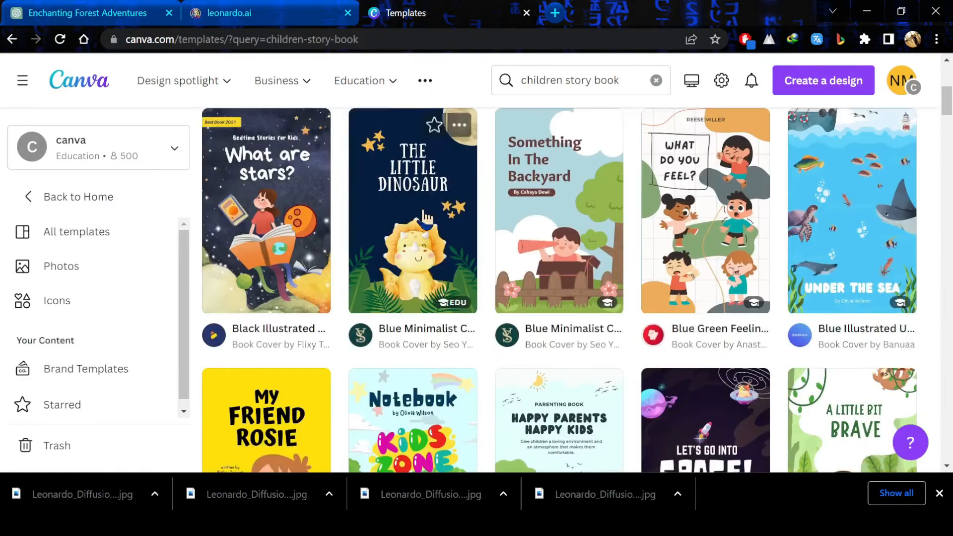
pyautogui.click(457, 330)
pyautogui.click(666, 240)
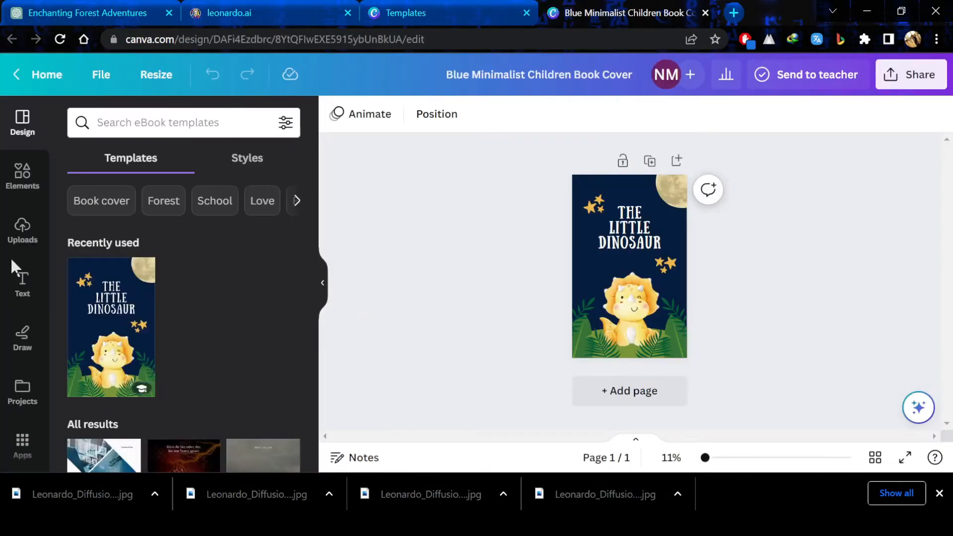
# Upload the generated story images and remove the dinosaur, leaves and moon from the book cover.
pyautogui.click(21, 235)
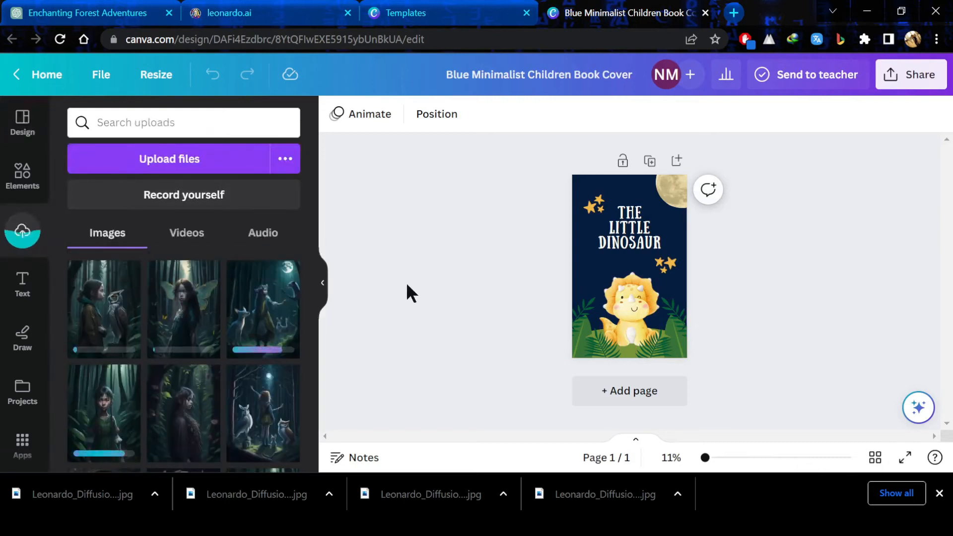
pyautogui.scroll(-2, 280, 315)
pyautogui.scroll(-2, 279, 316)
pyautogui.scroll(3, 277, 322)
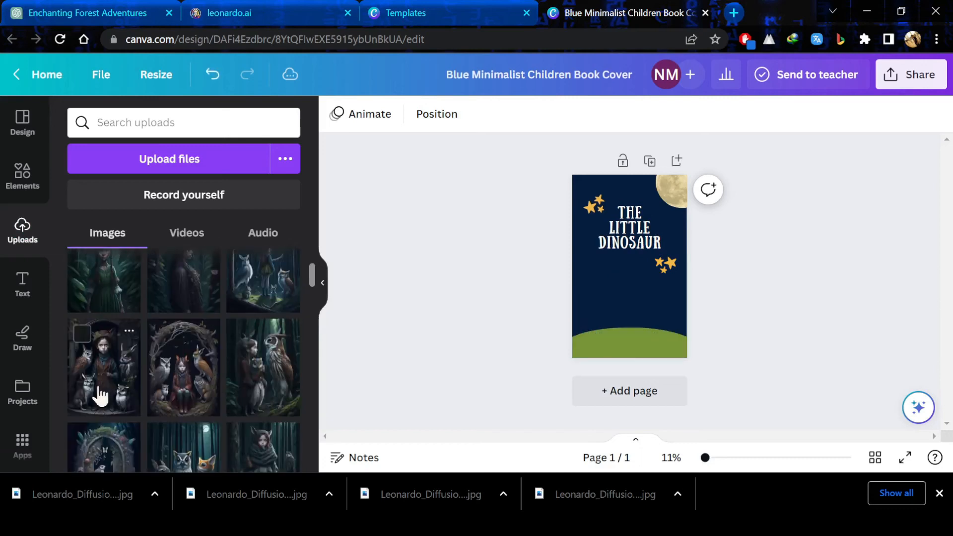
# Add the uploaded image of the girl surrounded by owls to the cover, then reposition and enlarge it.
pyautogui.click(98, 396)
pyautogui.moveTo(625, 284); pyautogui.dragTo(604, 244)
pyautogui.moveTo(643, 273); pyautogui.dragTo(684, 329)
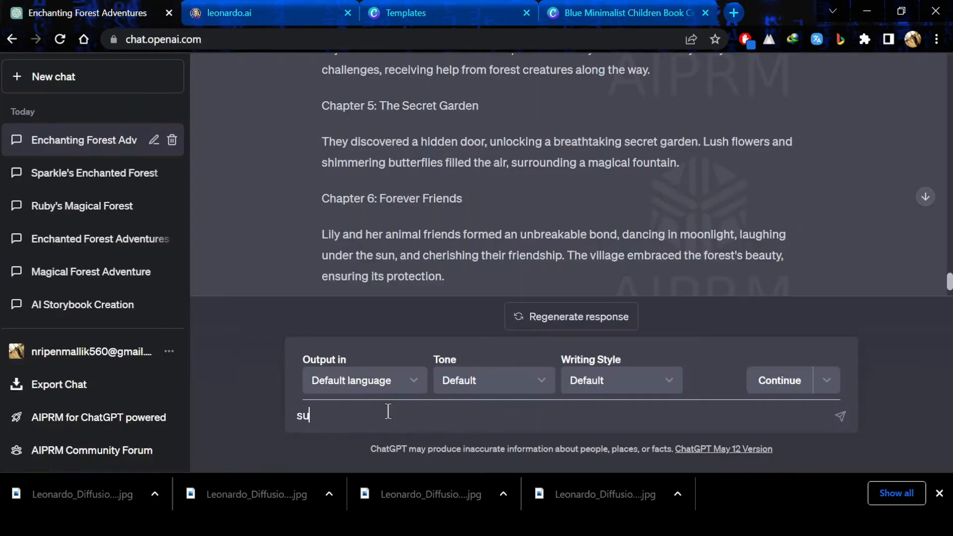
# Ask ChatGPT to "suggest a perfect title for this storybook." and copy the title it suggests.
pyautogui.write('book.')
pyautogui.press('Return')
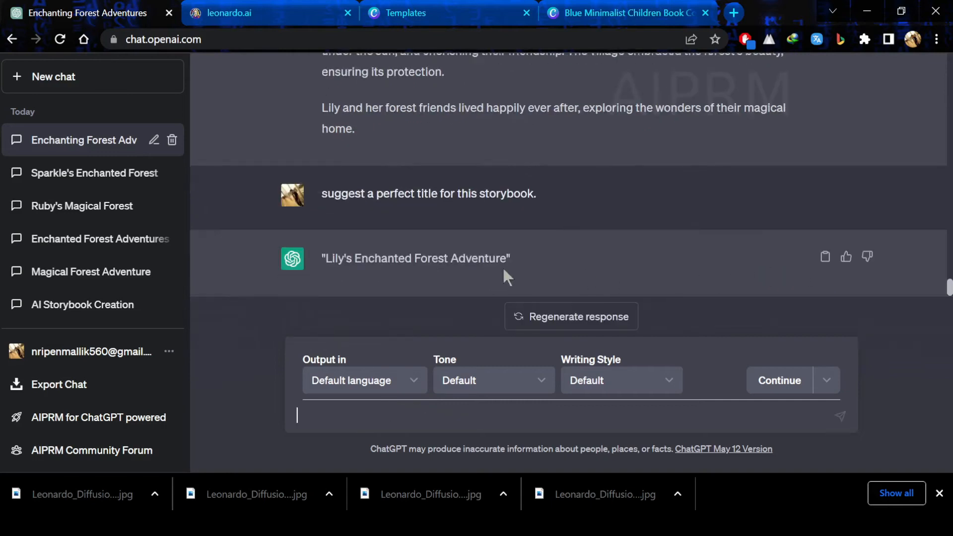
pyautogui.moveTo(323, 258); pyautogui.dragTo(511, 258)
pyautogui.hotkey('ctrl', 'c')
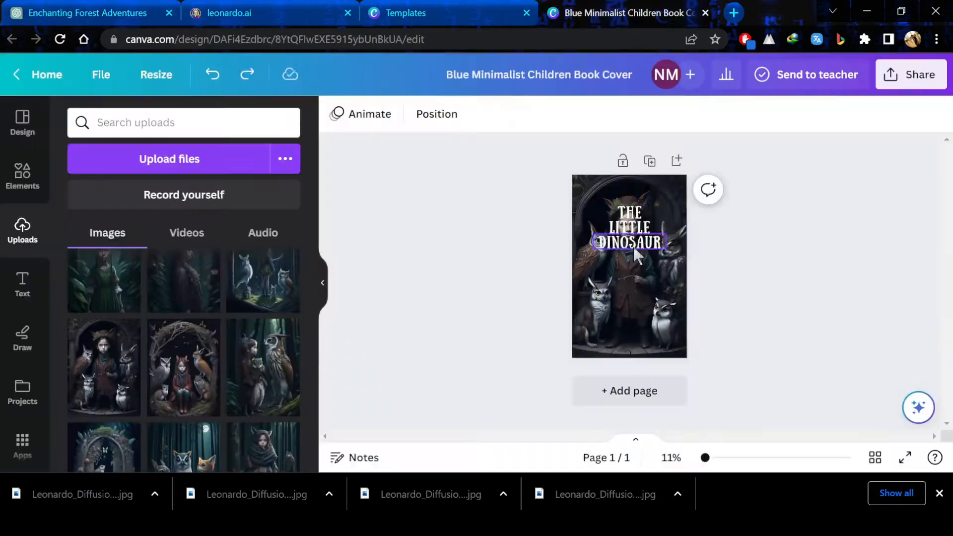
# Replace the cover title with "Lily's Forest Adventure", leaving out "Enchanted", and place it across the cover's lower part at font size 150.
pyautogui.hotkey('ctrl', 'v')
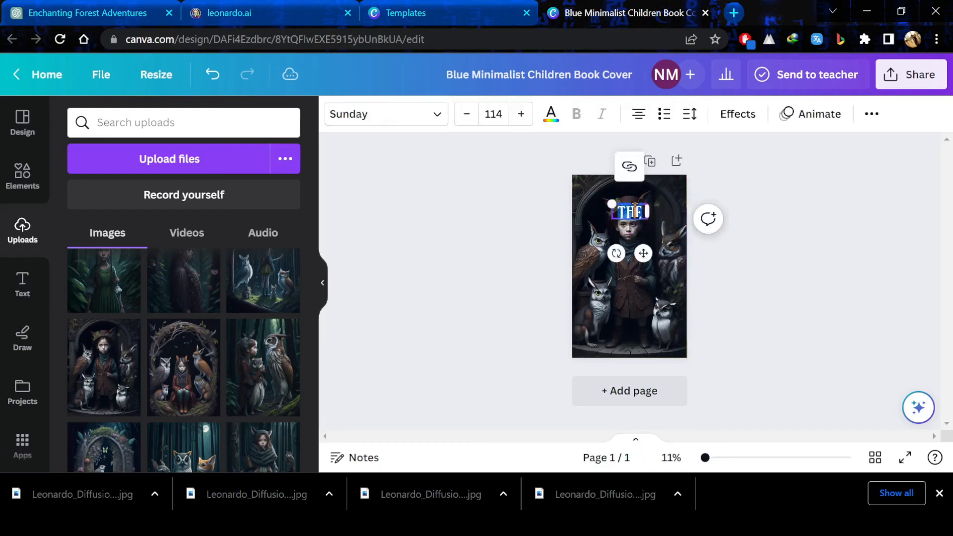
pyautogui.moveTo(602, 261); pyautogui.dragTo(579, 261)
pyautogui.moveTo(638, 213); pyautogui.dragTo(638, 289)
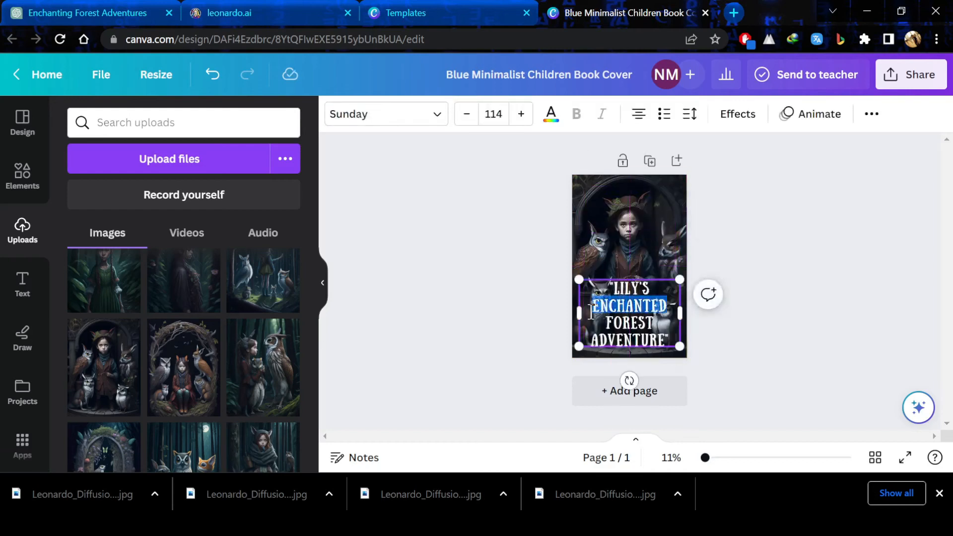
pyautogui.press('BackSpace')
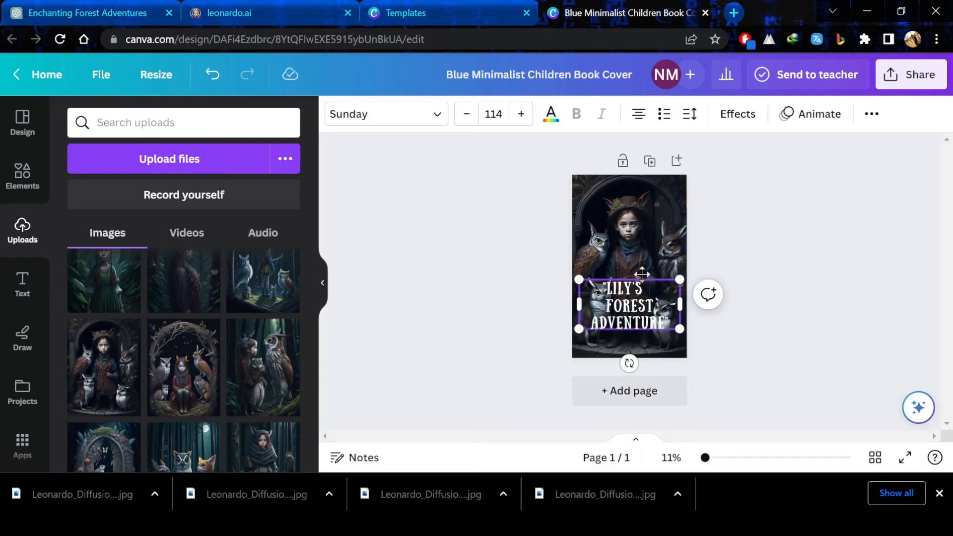
pyautogui.moveTo(640, 284); pyautogui.dragTo(641, 295)
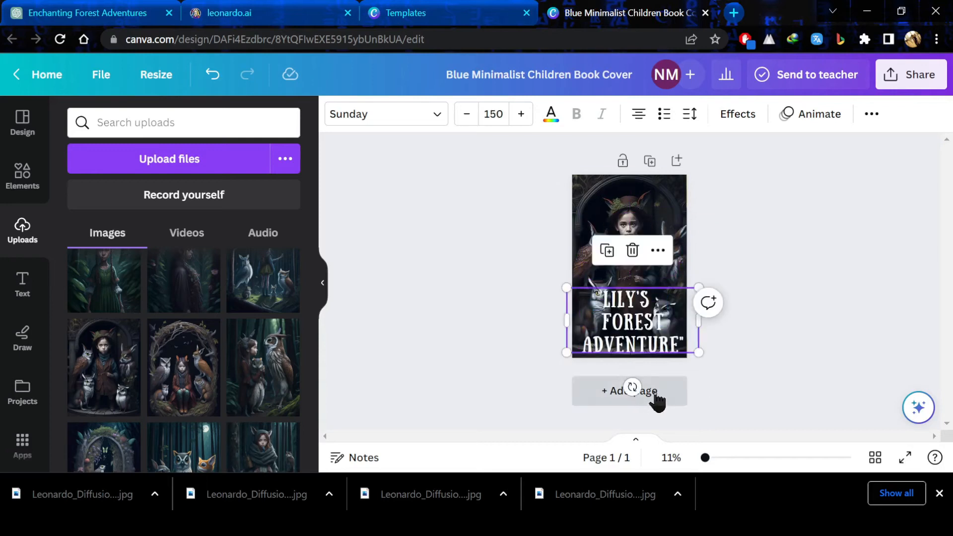
# Add a second page and fill it with the uploaded image of the girl in profile among dark leaves.
pyautogui.click(658, 398)
pyautogui.scroll(2, 184, 347)
pyautogui.click(183, 337)
pyautogui.moveTo(627, 293); pyautogui.dragTo(607, 215)
pyautogui.moveTo(643, 268); pyautogui.dragTo(631, 357)
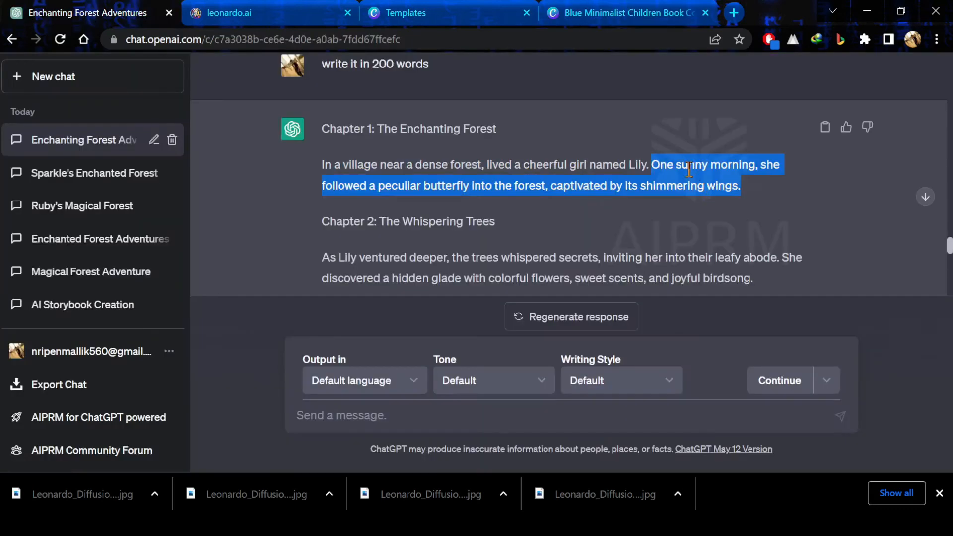
# Add the subheading "In a village near a dense forest, lived a cheerful girl named Lily." low on page 2 and open its font choices.
pyautogui.click(587, 11)
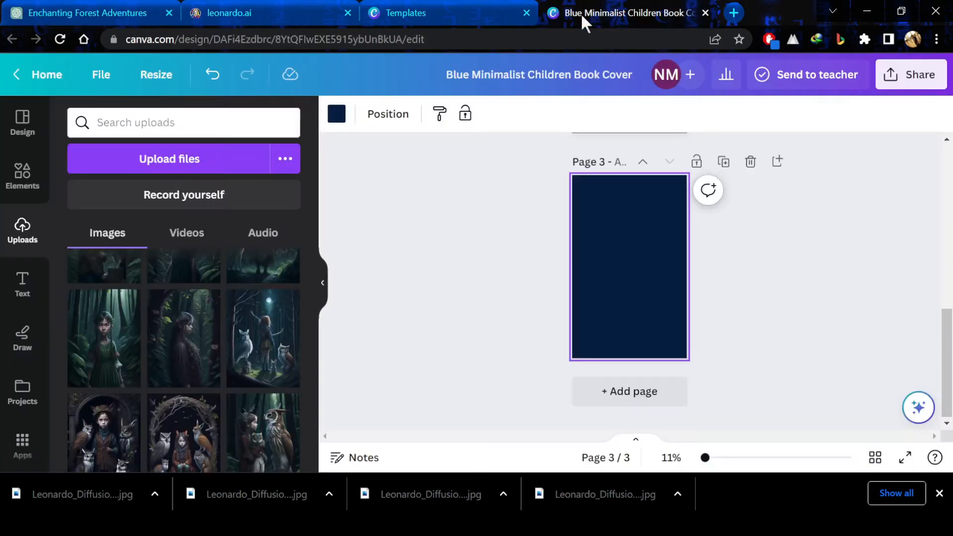
pyautogui.click(527, 13)
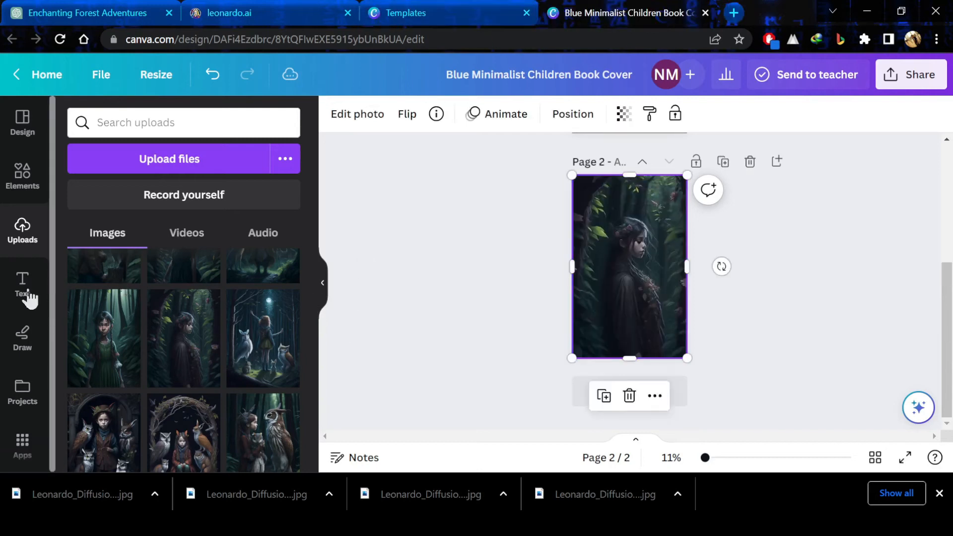
pyautogui.click(29, 297)
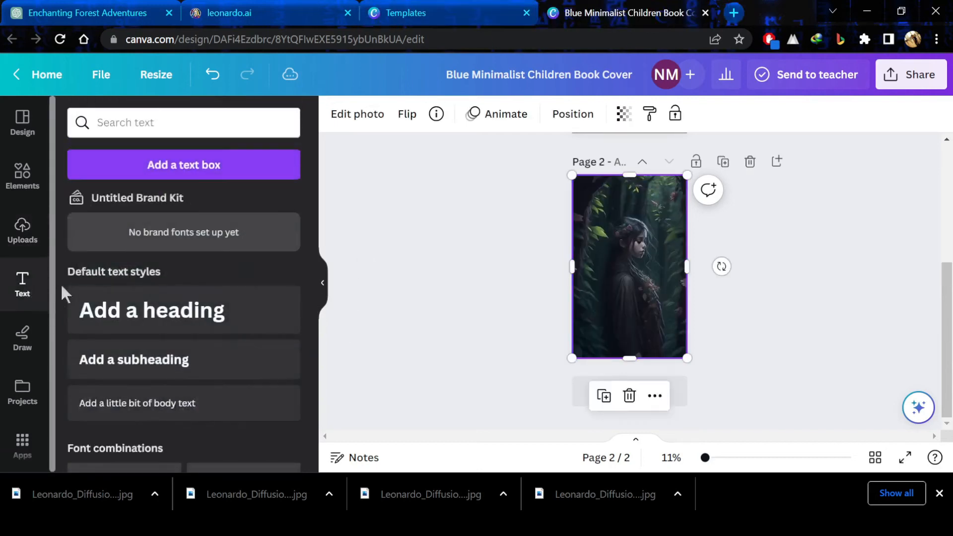
pyautogui.click(169, 372)
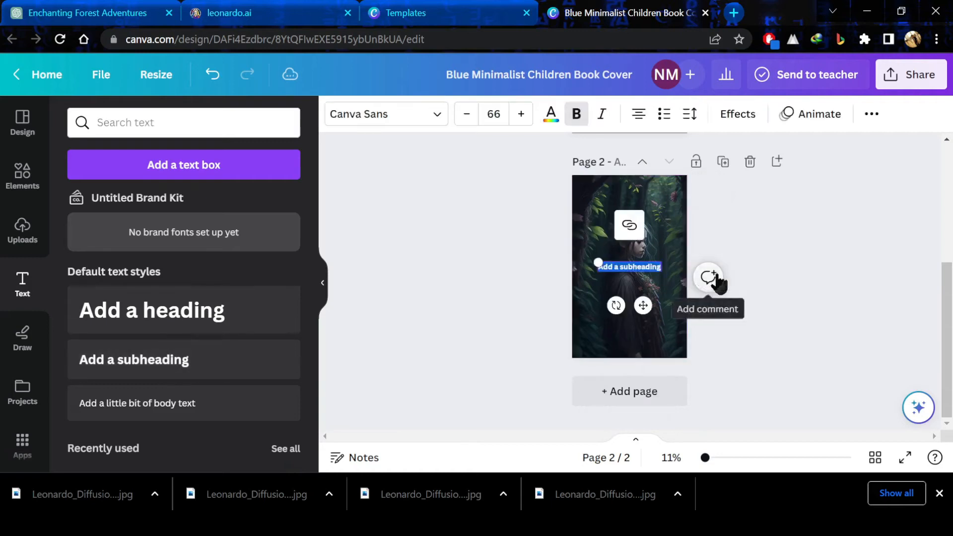
pyautogui.hotkey('ctrl', 'v')
pyautogui.moveTo(614, 262); pyautogui.dragTo(614, 314)
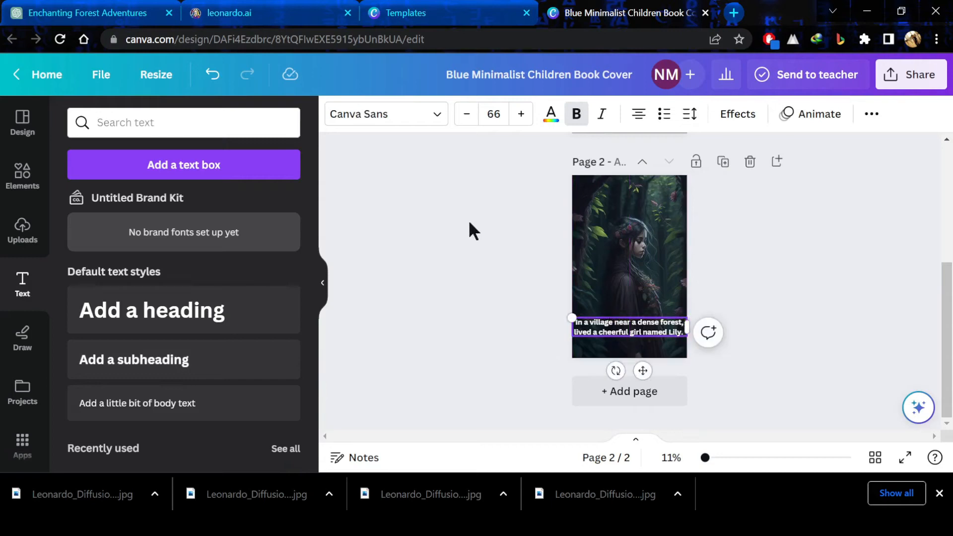
pyautogui.click(383, 113)
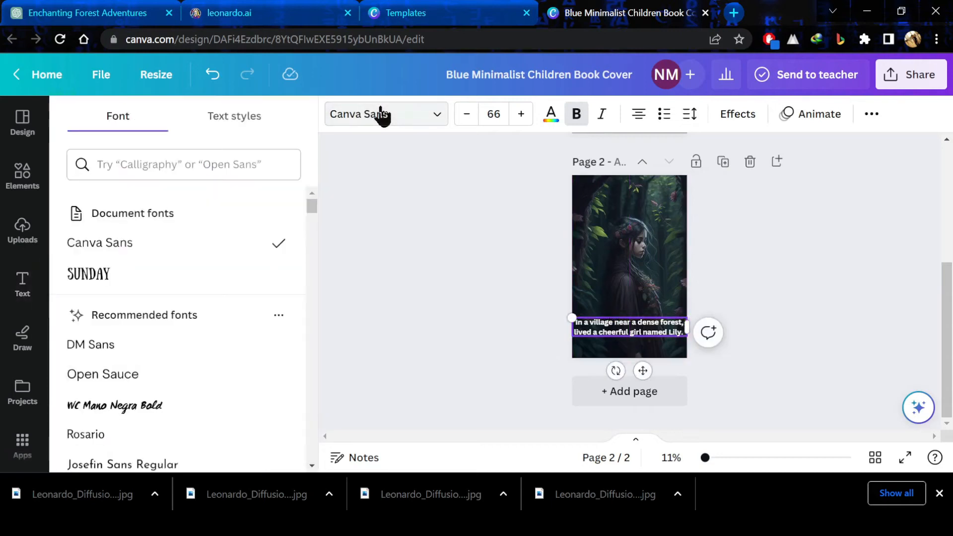
# Put the uploaded image of the butterfly-winged girl on page 3 and add the copied "One sunny morning" story passage as text.
pyautogui.click(26, 237)
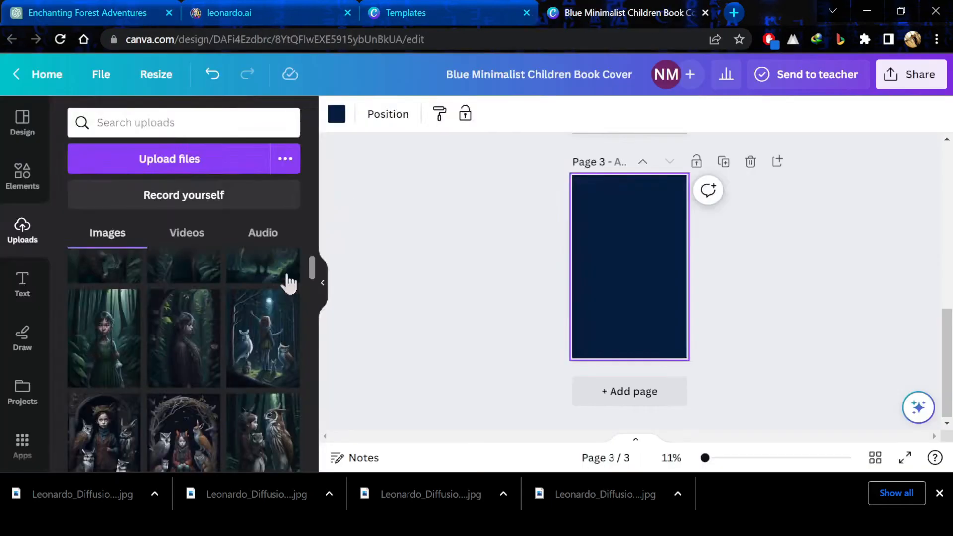
pyautogui.scroll(1, 223, 362)
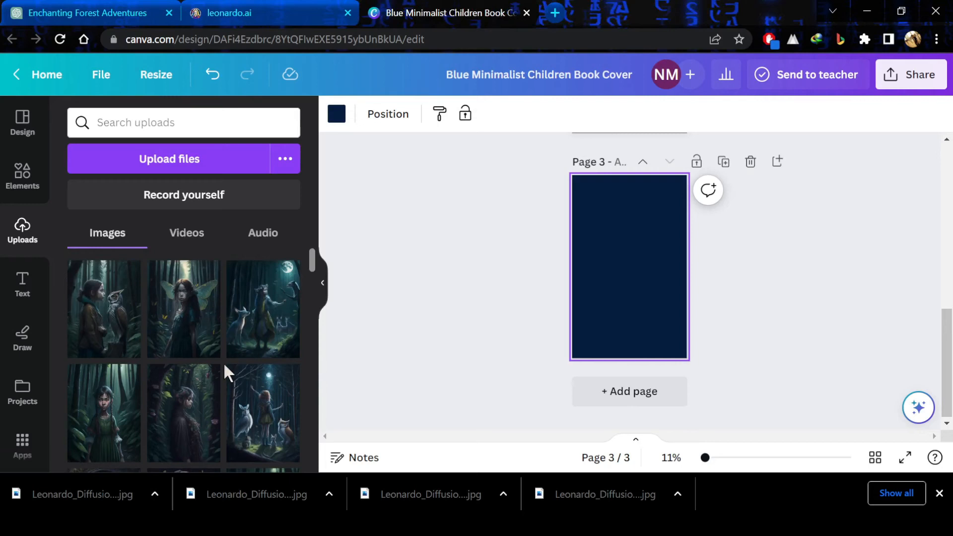
pyautogui.scroll(-4, 223, 362)
pyautogui.scroll(4, 213, 358)
pyautogui.click(189, 326)
pyautogui.click(22, 286)
pyautogui.hotkey('ctrl', 'v')
pyautogui.click(172, 274)
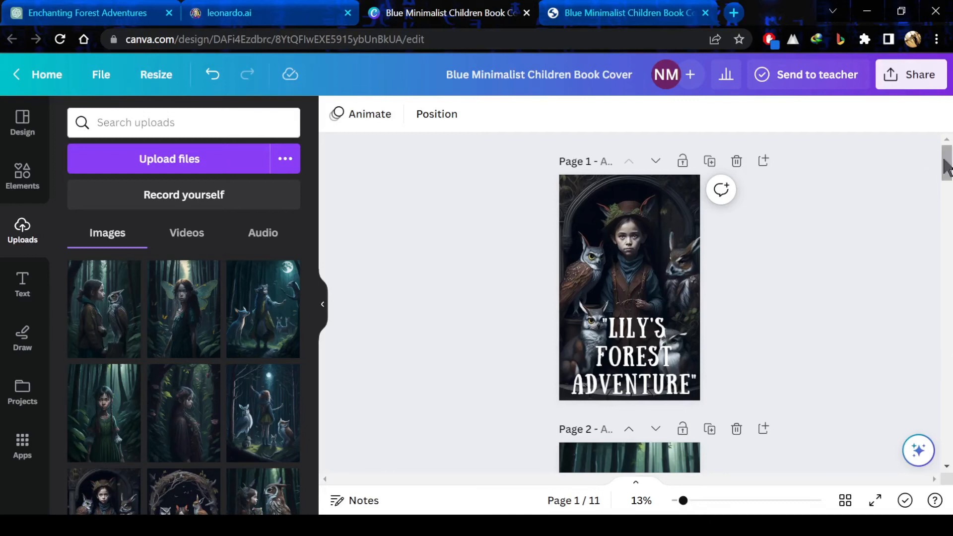
# Return to the cover, name the design Lily's Forest Adventure and download the storybook as a PDF.
pyautogui.moveTo(947, 159)
pyautogui.mouseDown()
pyautogui.moveTo(948, 456)
pyautogui.moveTo(948, 149)
pyautogui.mouseUp()
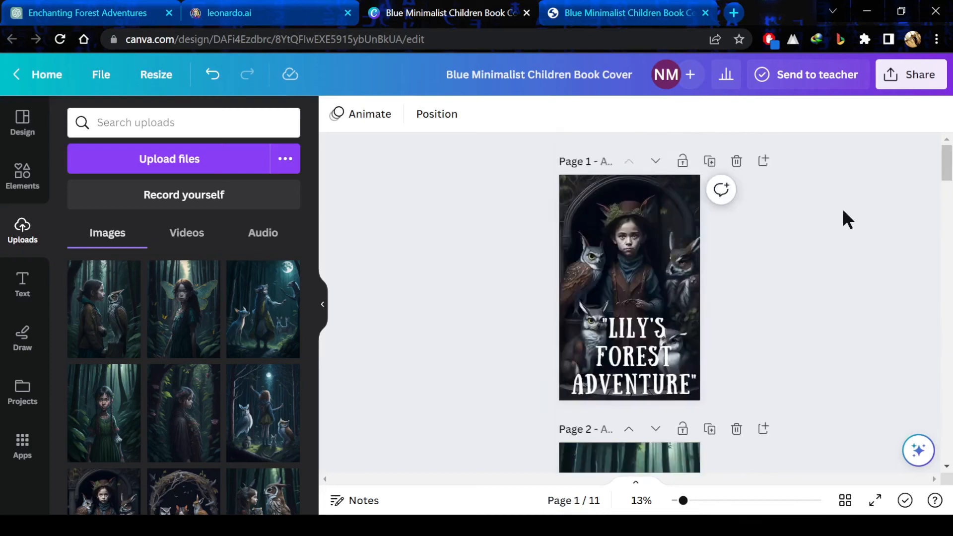
pyautogui.click(940, 75)
pyautogui.scroll(-3, 794, 273)
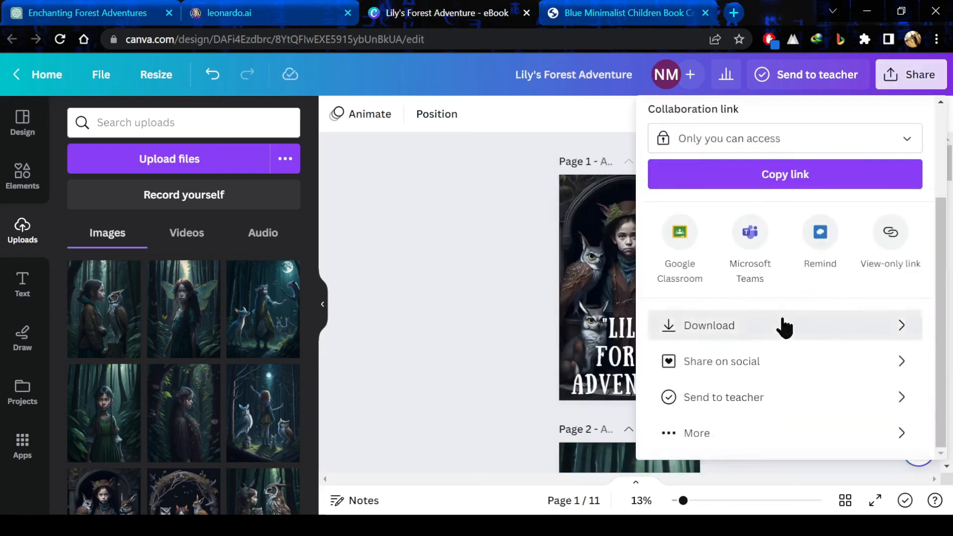
pyautogui.click(783, 326)
pyautogui.click(791, 373)
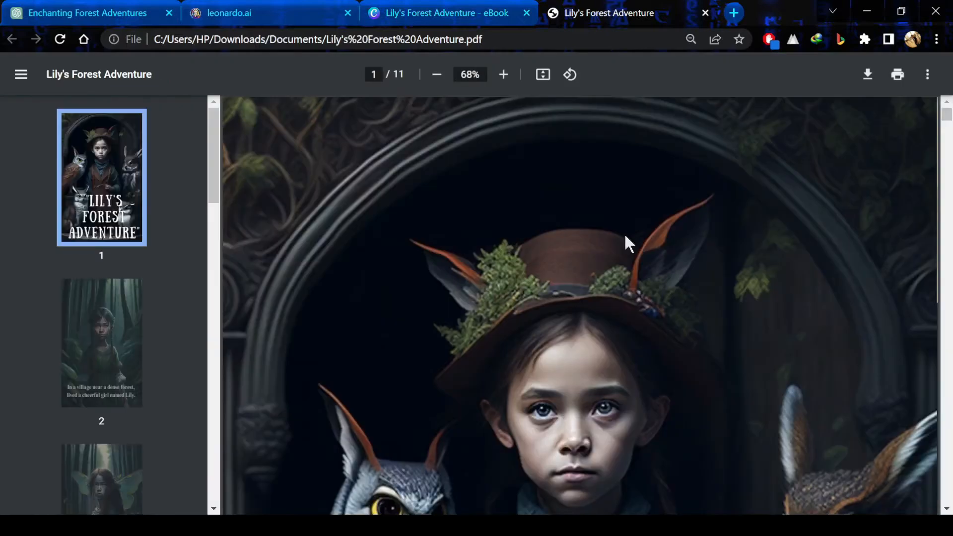
# Zoom the downloaded PDF out to 25% and look through the storybook's pages to check the illustrations and text.
pyautogui.click(437, 74)
pyautogui.click(437, 74)
pyautogui.click(437, 75)
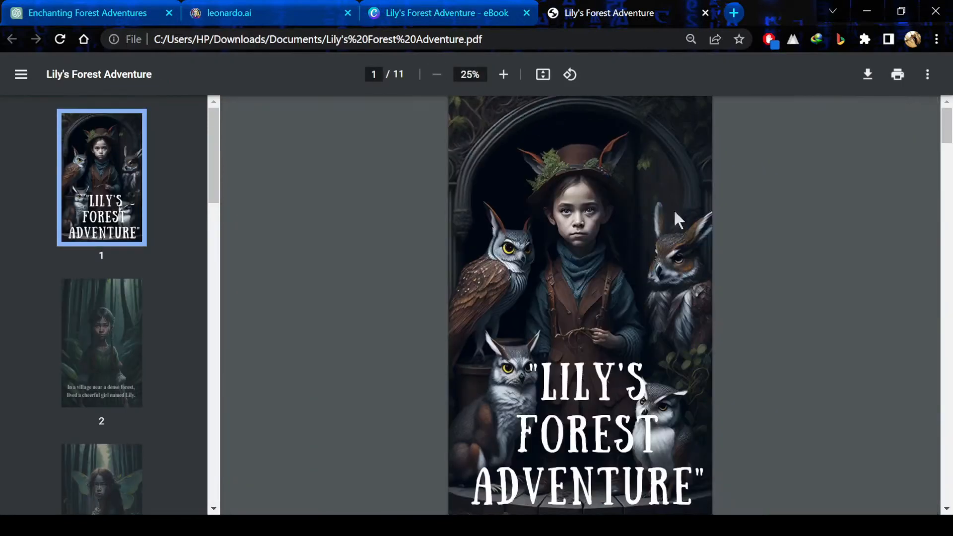
pyautogui.scroll(-8, 824, 276)
pyautogui.scroll(-15, 826, 277)
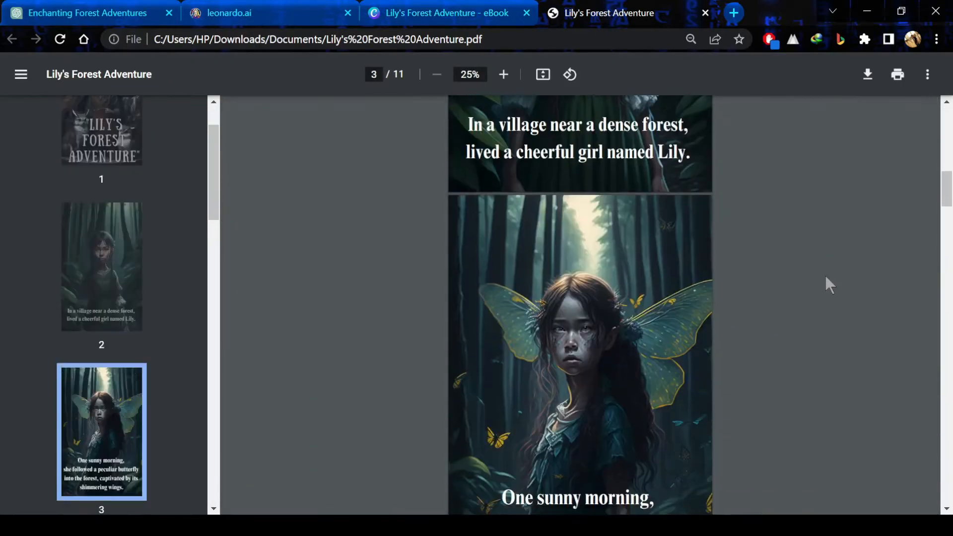
pyautogui.scroll(-15, 826, 285)
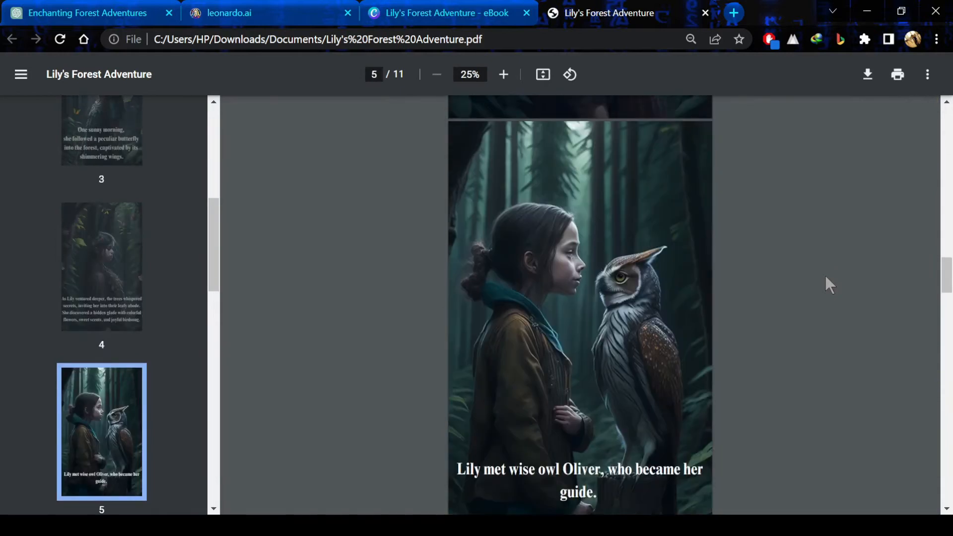
pyautogui.scroll(-20, 825, 285)
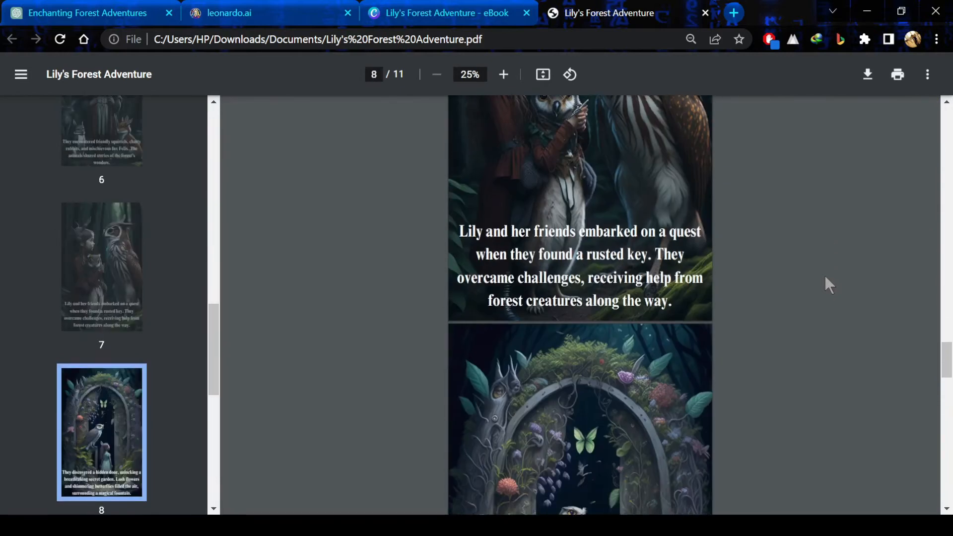
pyautogui.scroll(-12, 825, 277)
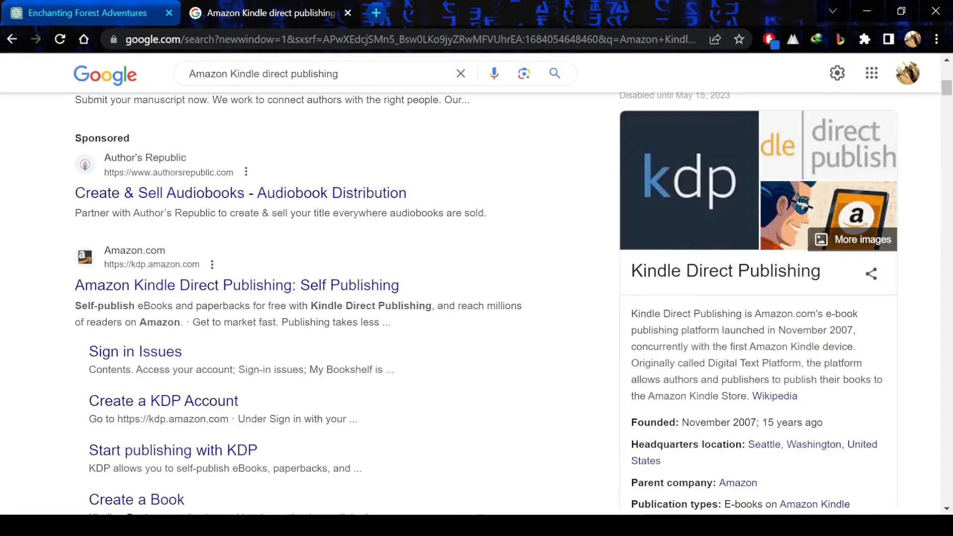
# Open the Amazon Kindle Direct Publishing site from the Google results and start signing up for an account.
pyautogui.scroll(-3, 799, 201)
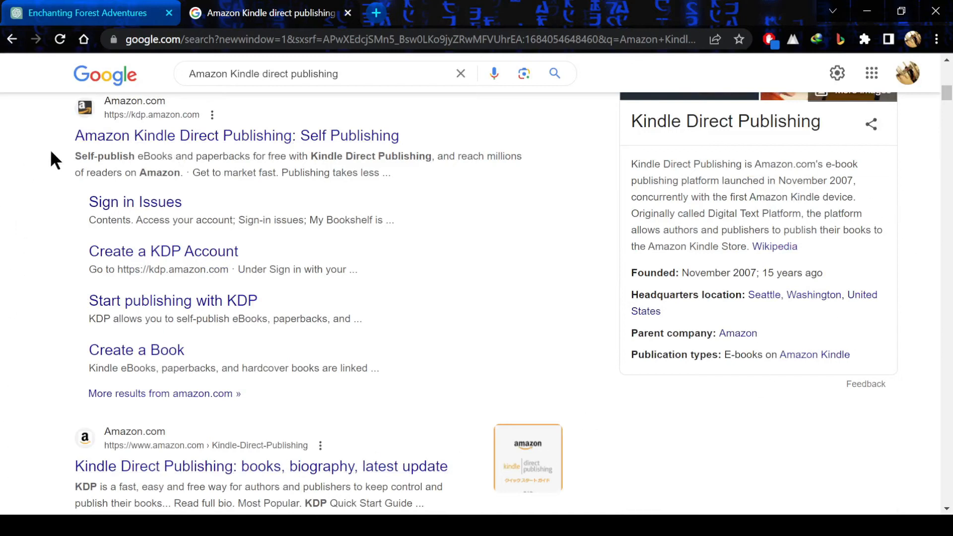
pyautogui.click(193, 258)
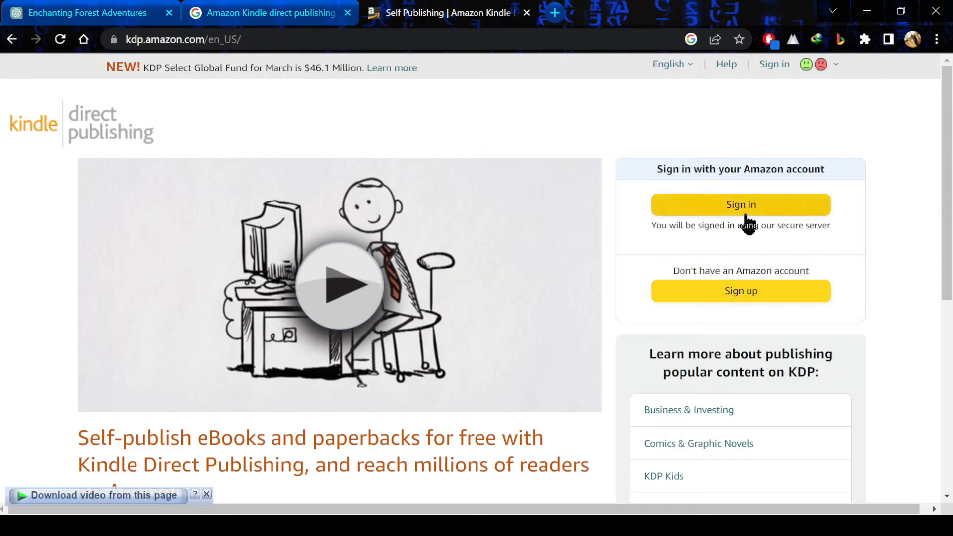
pyautogui.click(758, 297)
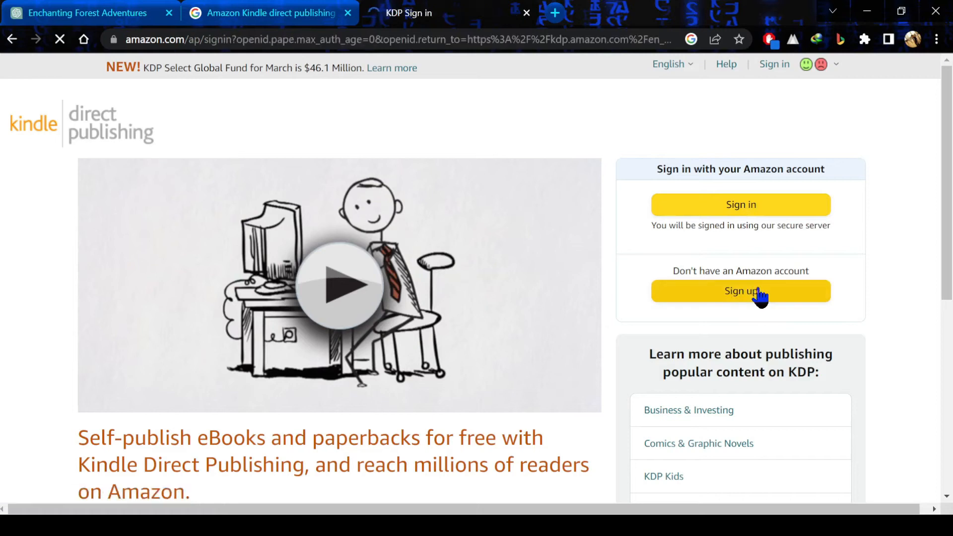